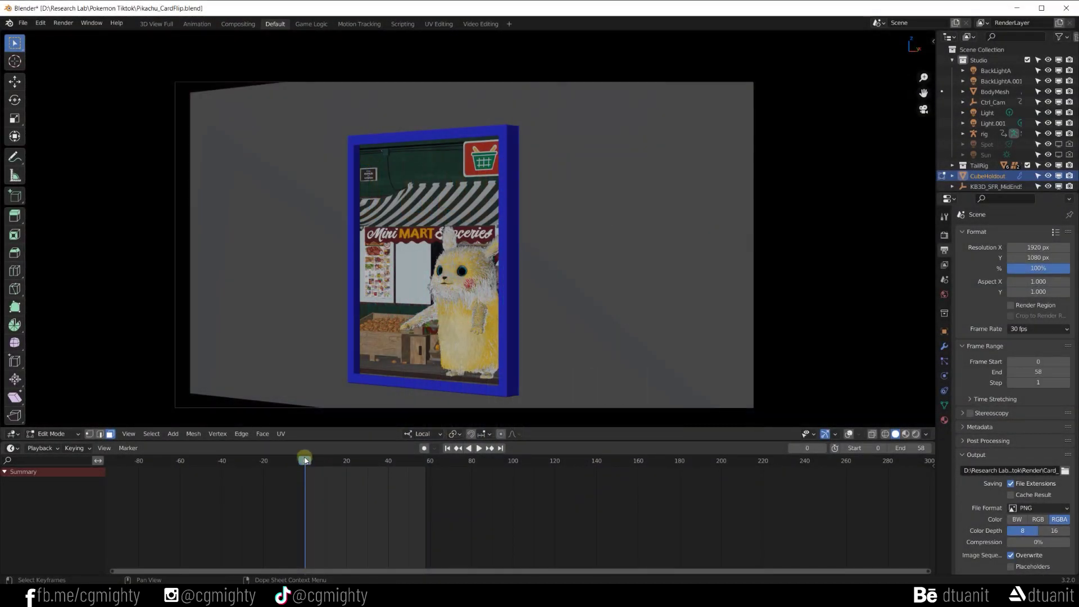
Step: Play the card animation, stop it at frame 11, and leave the camera view
key("space")
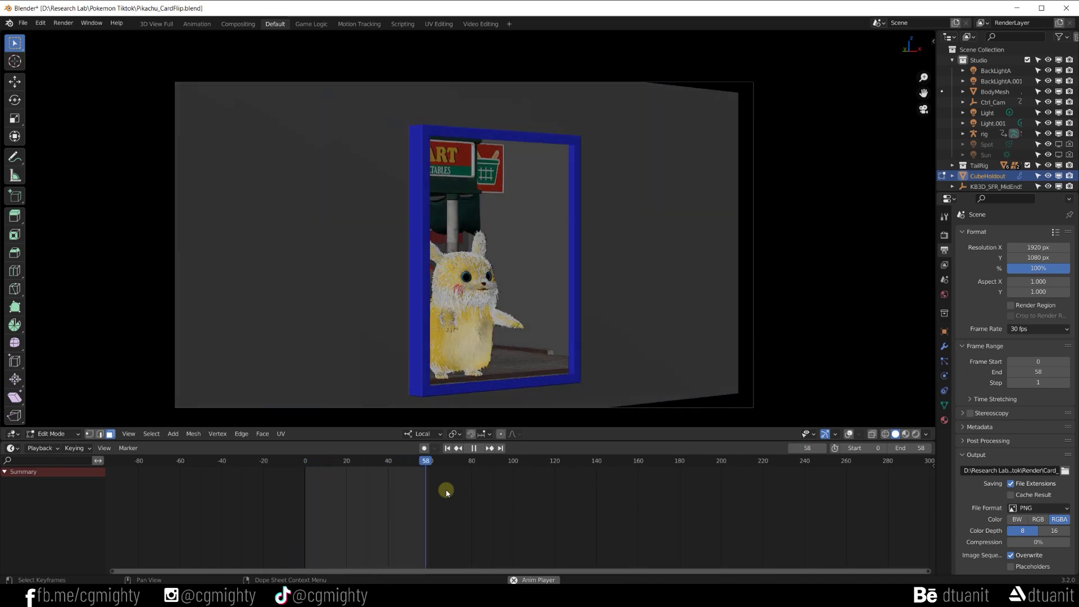
key("space")
key("KP_0")
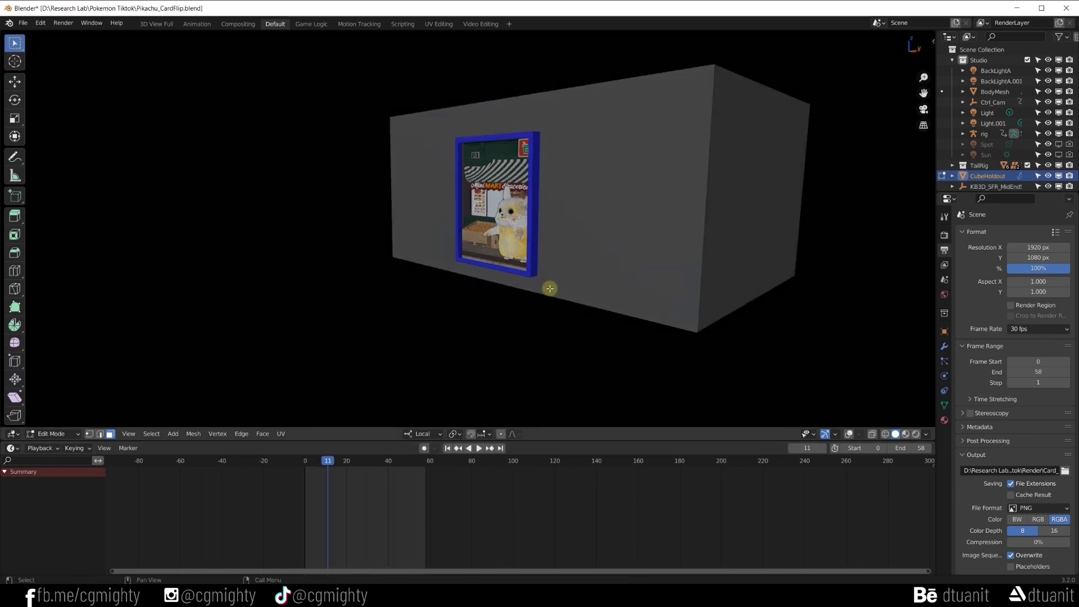
Step: Turn on viewport overlays, orbit to the box front, and return the box to Object Mode
middle_click_drag(566, 239, 619, 220)
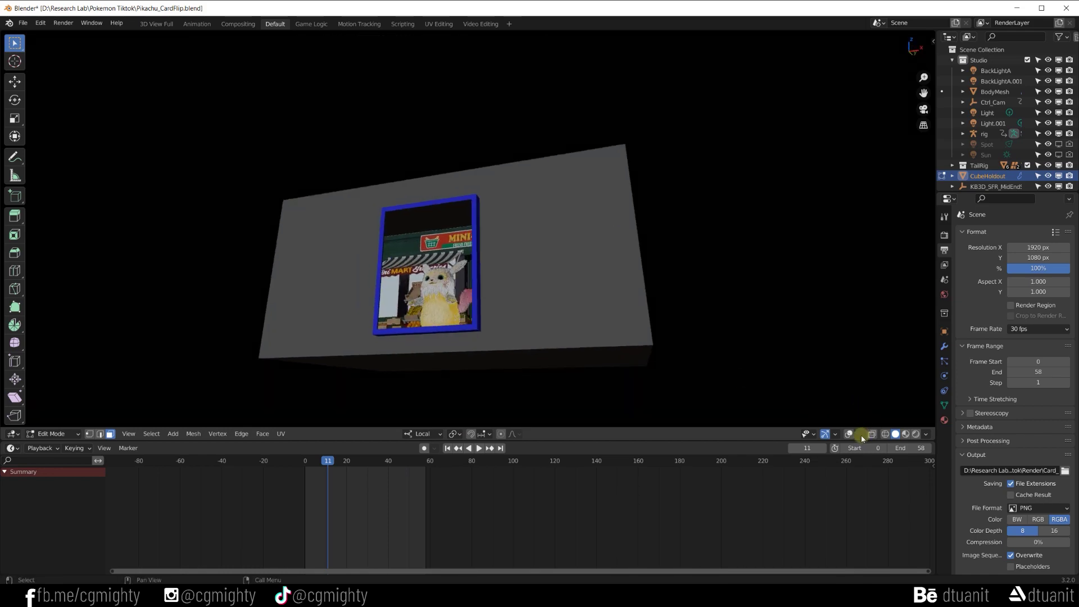
left_click(850, 434)
middle_click_drag(589, 258, 503, 290)
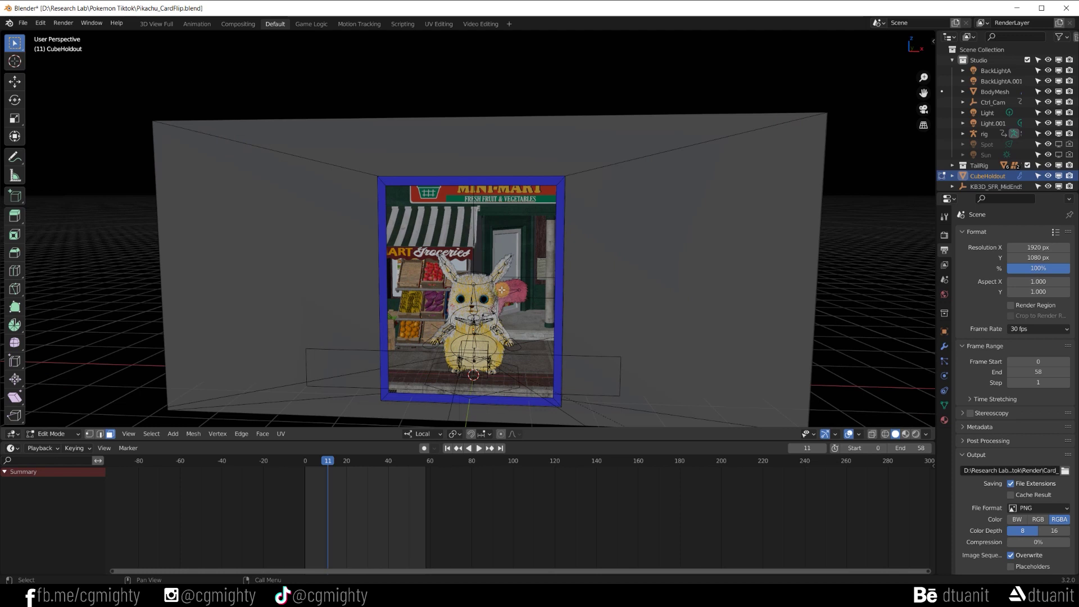
left_click(648, 270)
key("ctrl+Tab")
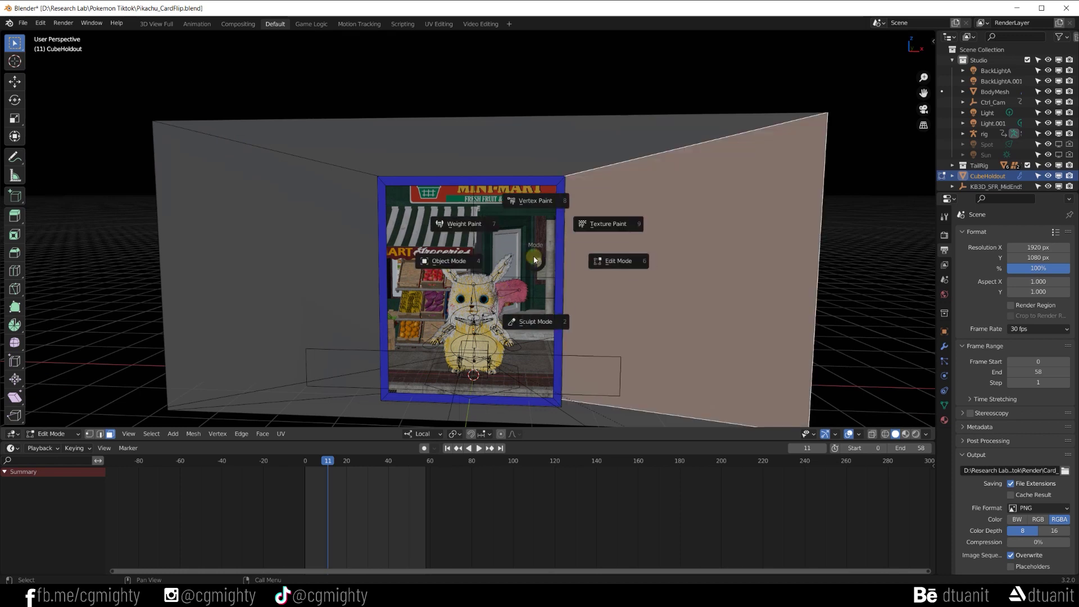
left_click(500, 265)
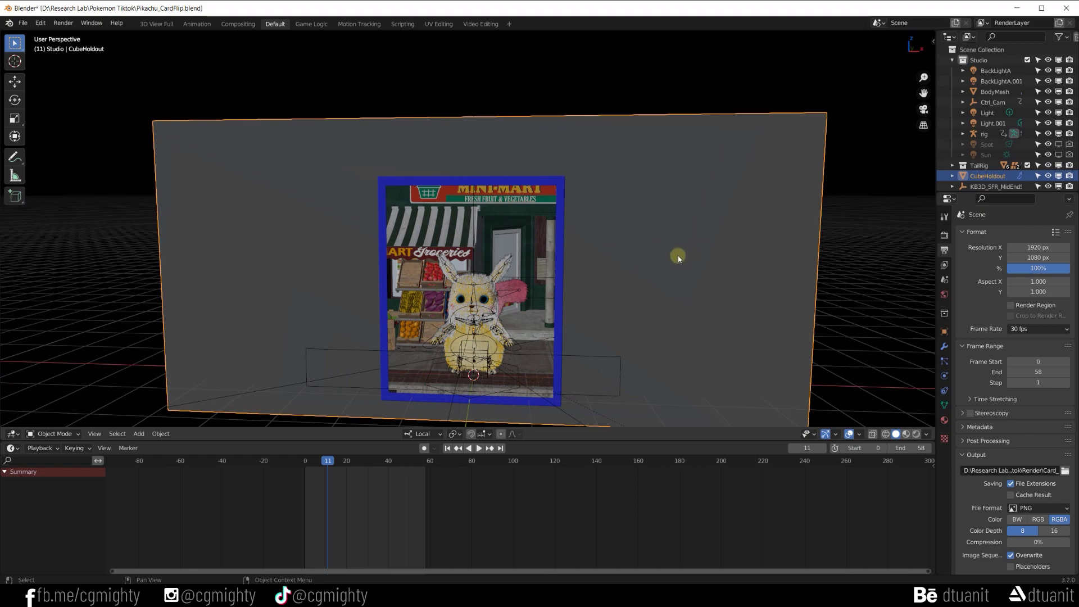
Step: Hide CubeHoldout and orbit high and low around the Mini-Mart storefront with Pikachu
key("h")
middle_click_drag(672, 255, 410, 241)
middle_click_drag(602, 314, 613, 280)
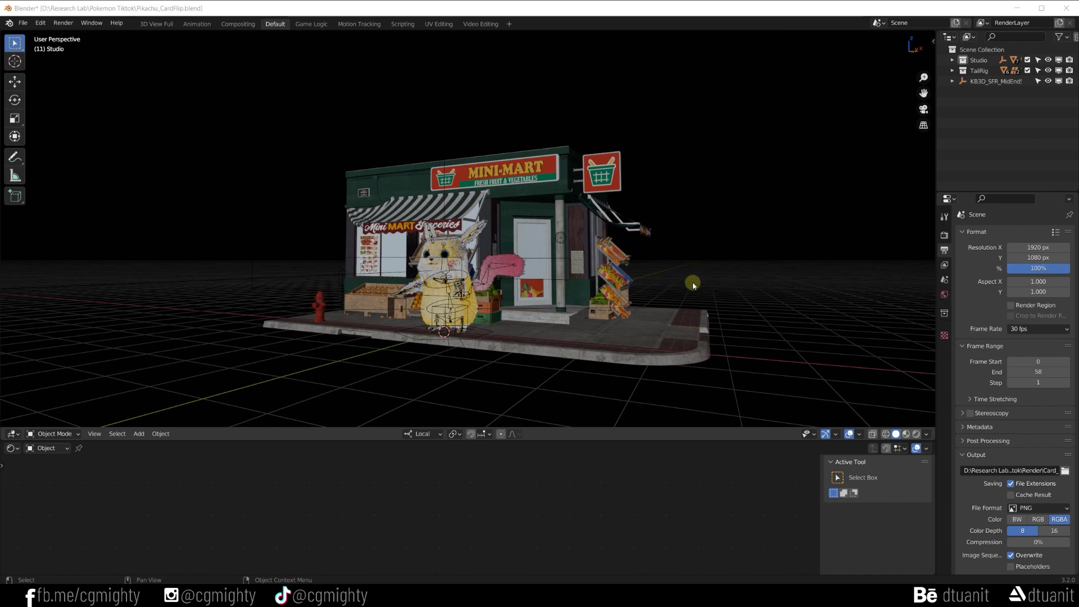
Step: Add a new cube at its default size and put it into Edit Mode
key("shift+a")
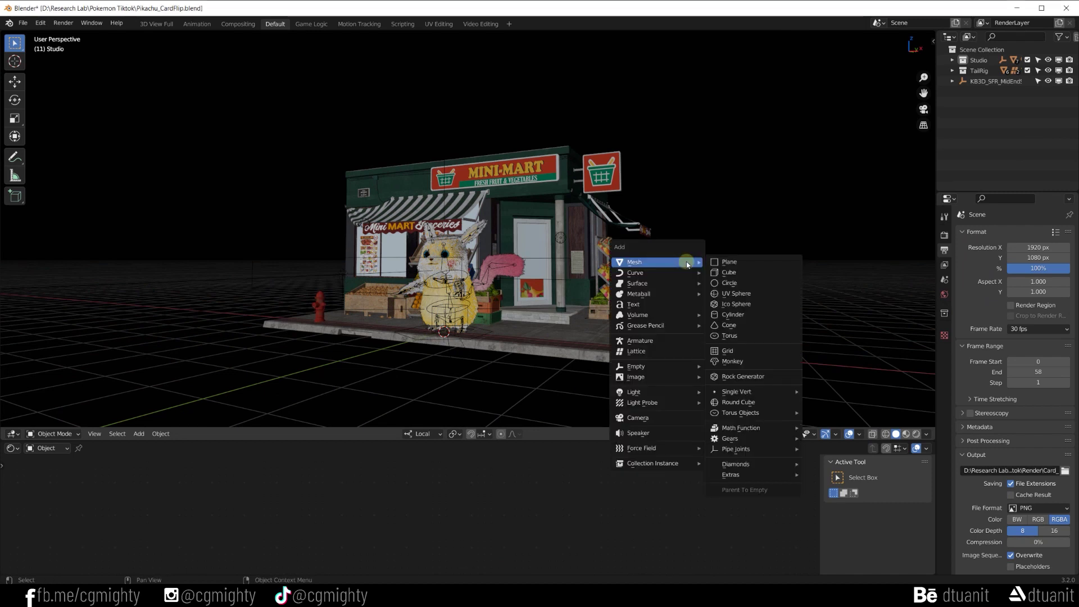
left_click(746, 273)
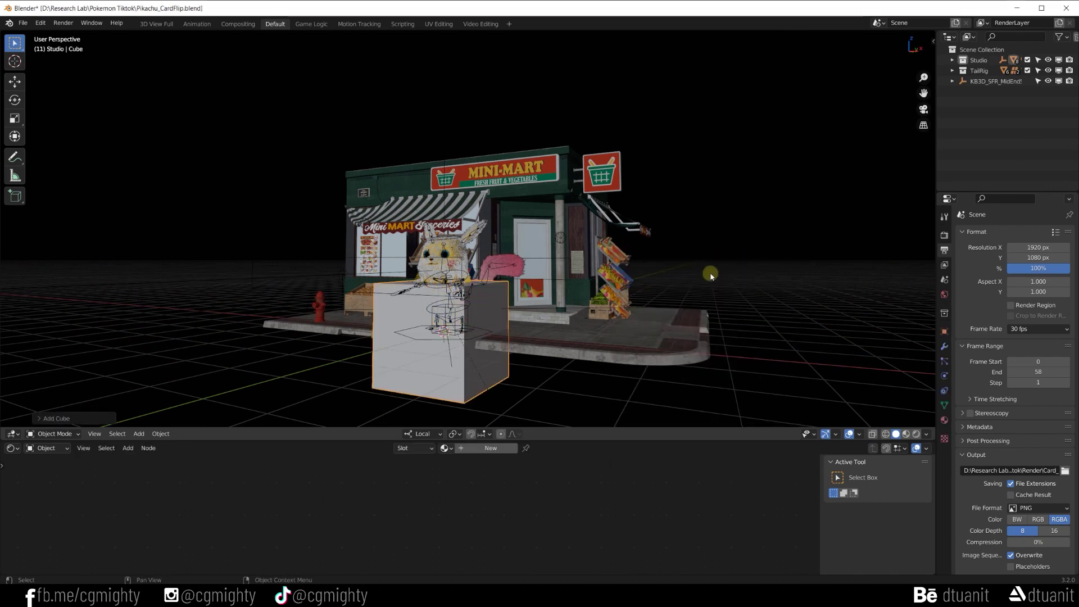
key("s")
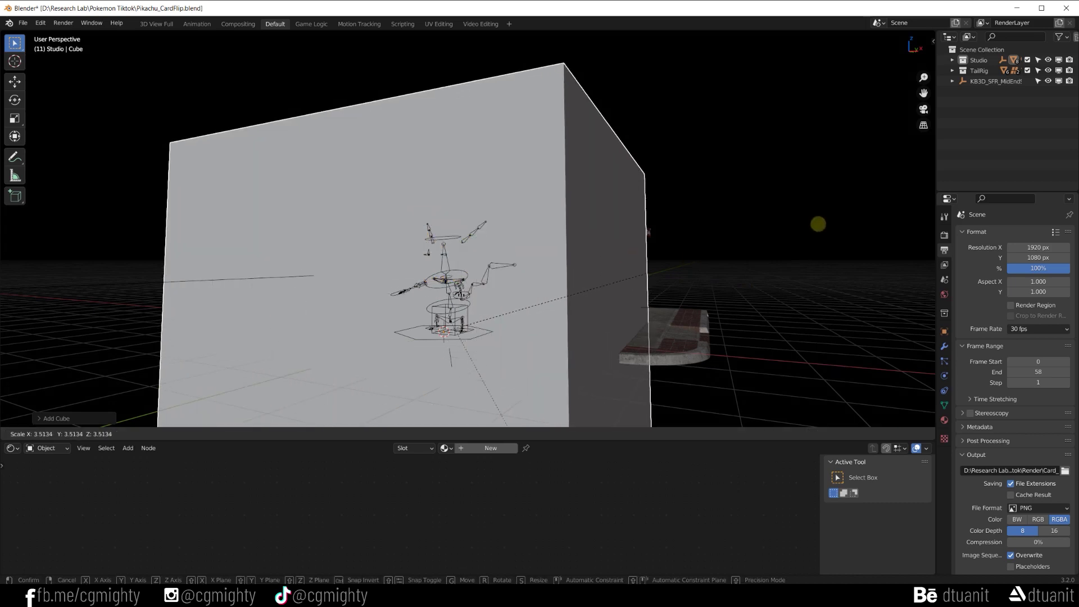
right_click(836, 222)
middle_click_drag(589, 265, 522, 277)
key("ctrl+Tab")
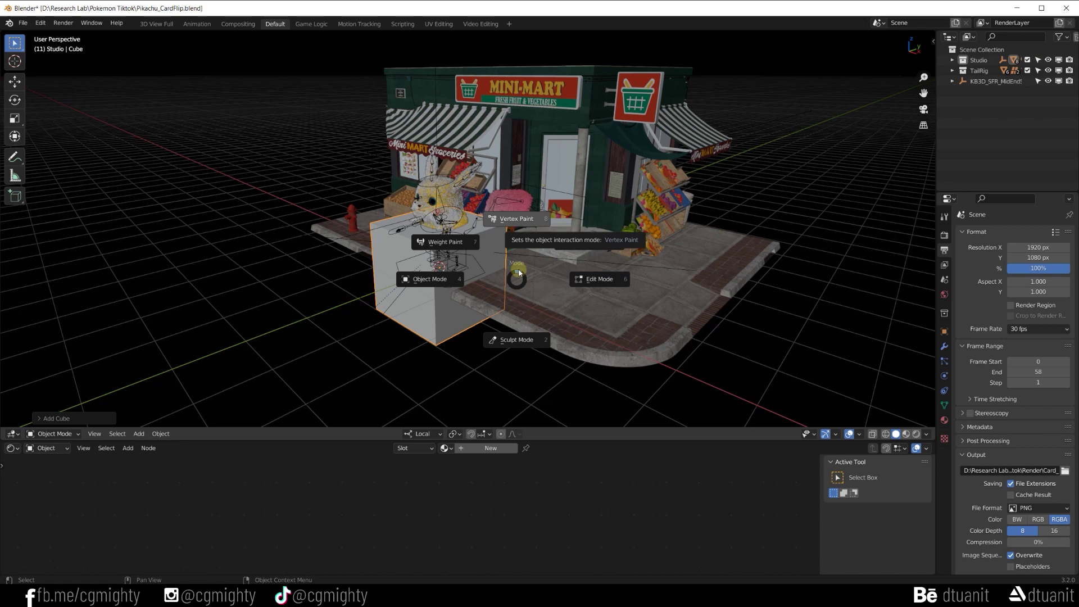
left_click(546, 276)
Step: Select the whole cube and stretch it sideways along its X axis
left_click(479, 263)
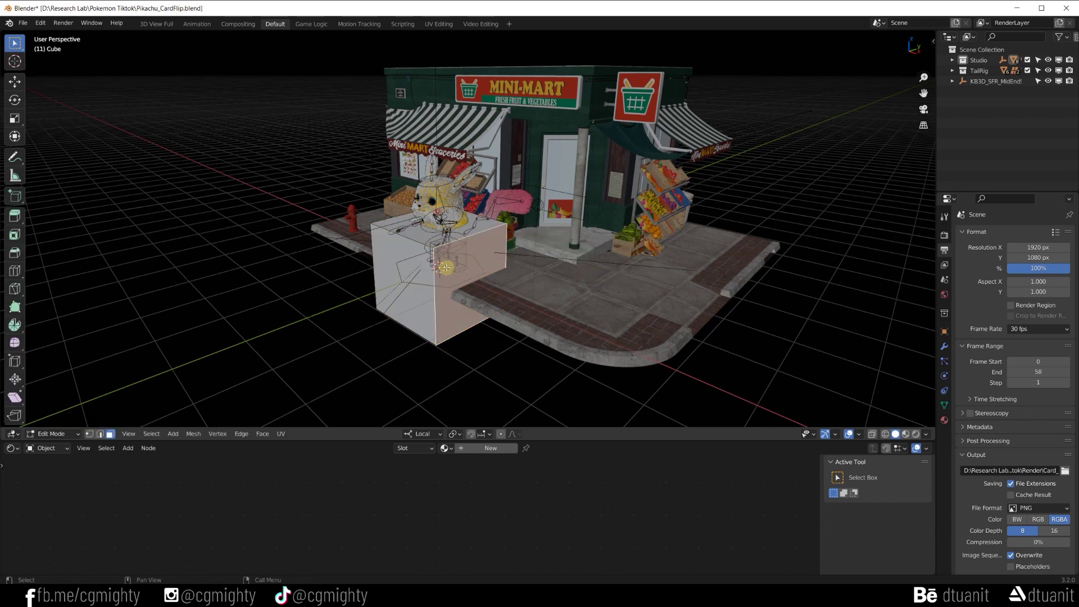
middle_click_drag(364, 265, 500, 271)
scroll(357, 300, "down", 1)
middle_click_drag(357, 300, 447, 276, "shift")
key("a")
scroll(376, 271, "down", 1)
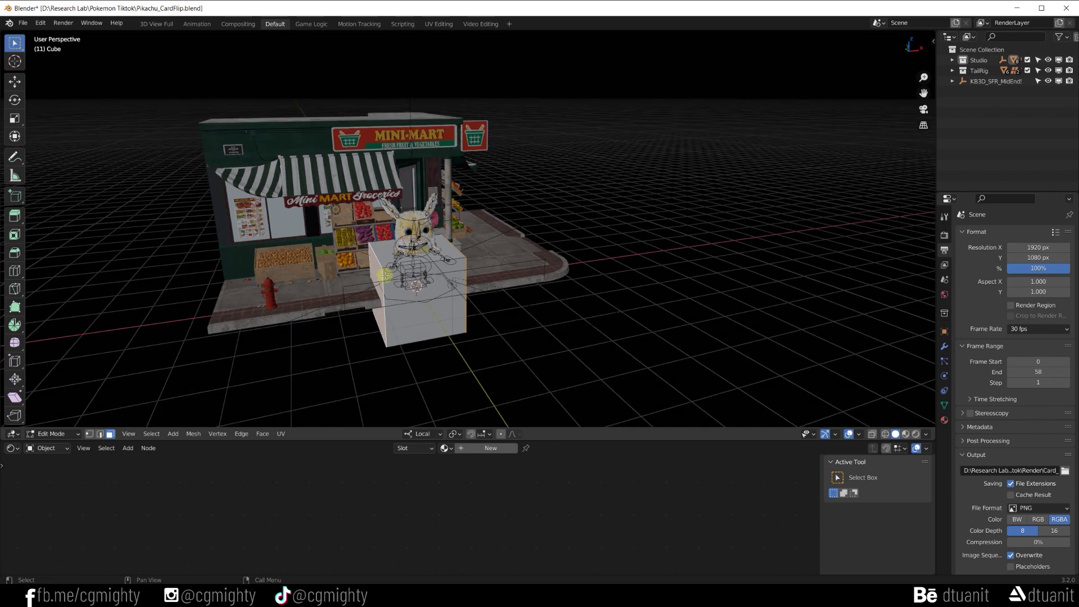
key("s")
key("x")
key("x")
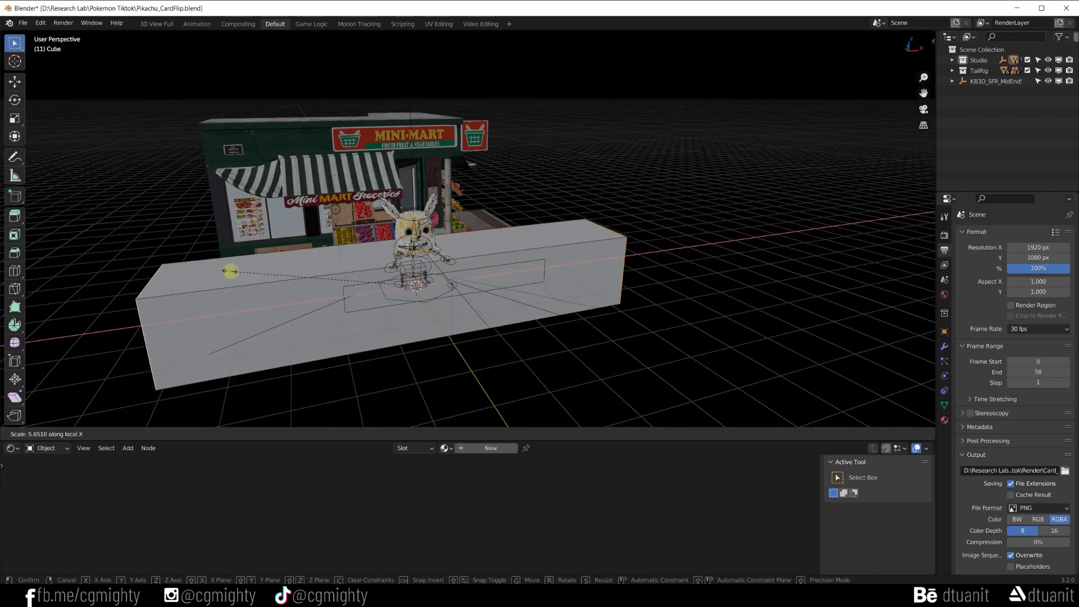
left_click(241, 273)
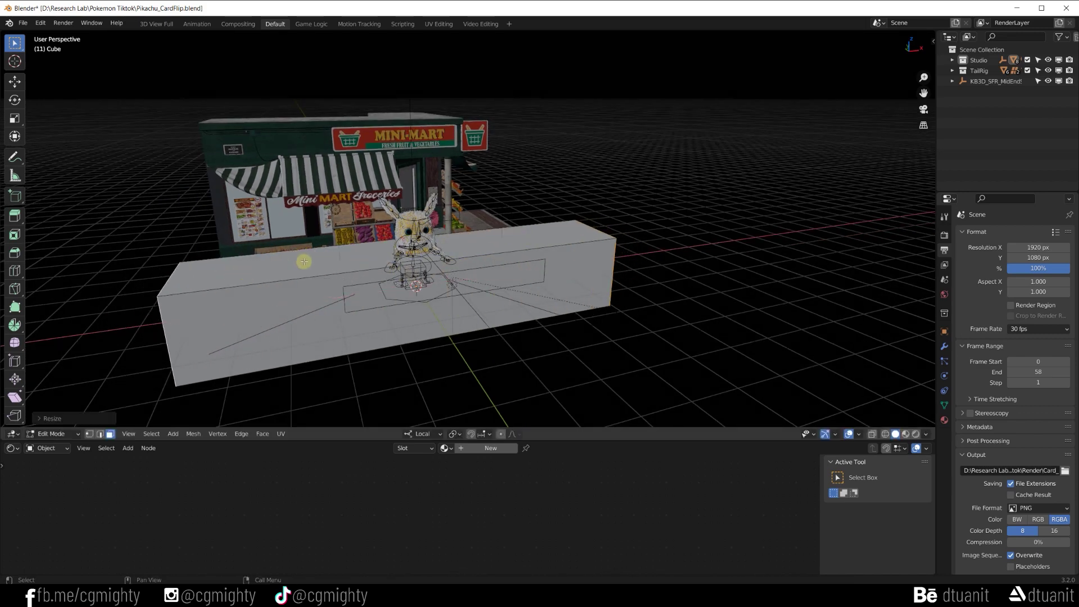
Step: Raise the cube's top face along Z into a tall wall
key("Tab")
key("g")
key("z")
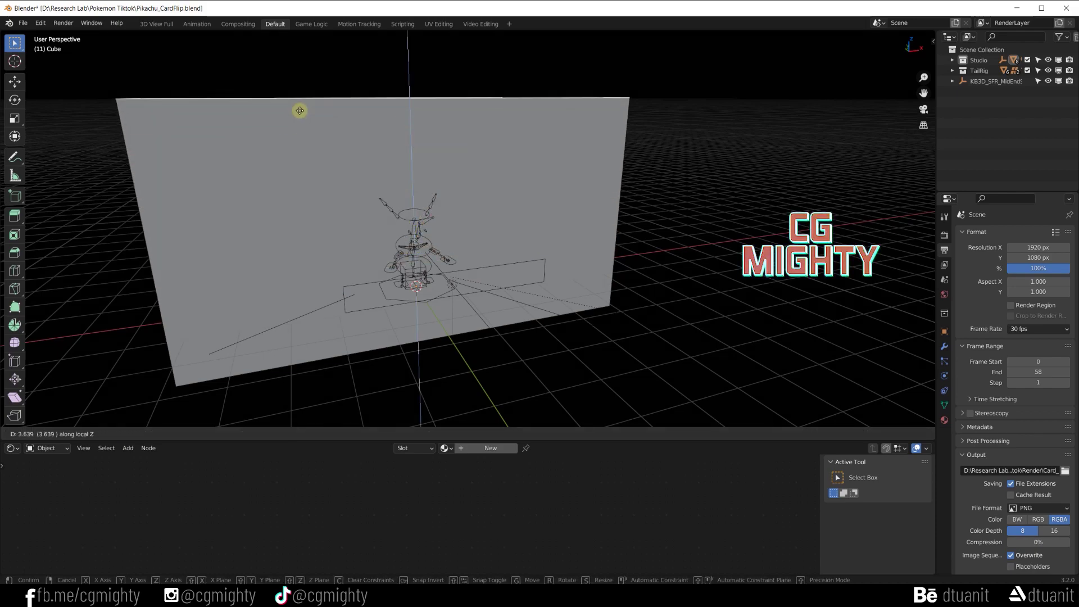
left_click(299, 111)
Step: Push the side face along Y so the box extends across the scene
middle_click_drag(416, 212, 512, 276)
key("g")
key("y")
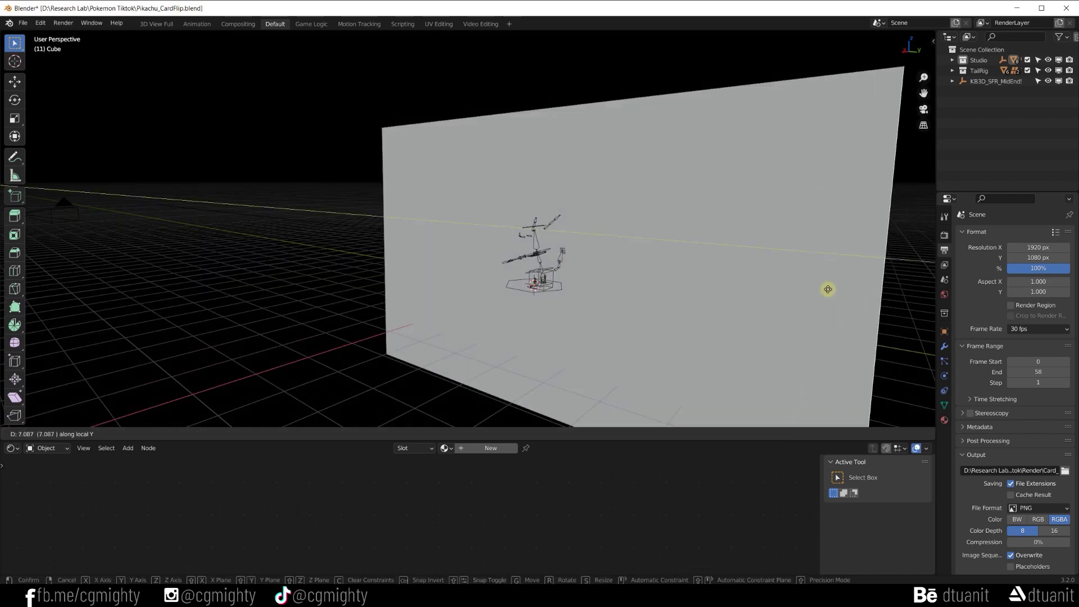
left_click(826, 288)
Step: Lower the box's bottom face along Z to the ground in right orthographic view
middle_click_drag(617, 281, 588, 263)
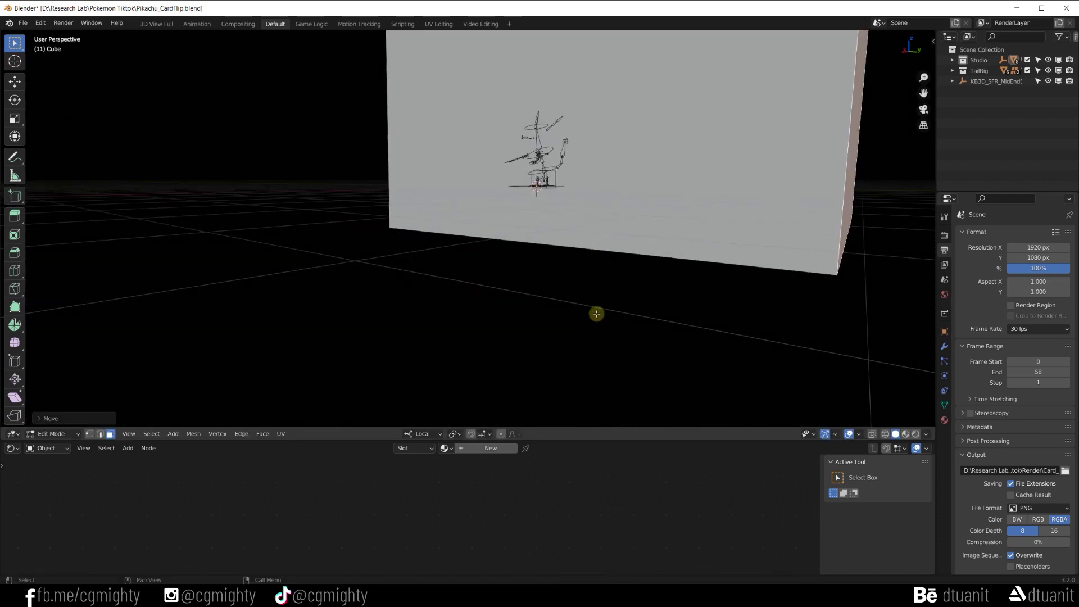
middle_click_drag(597, 313, 597, 271)
left_click(600, 268)
key("KP_3")
key("g")
key("z")
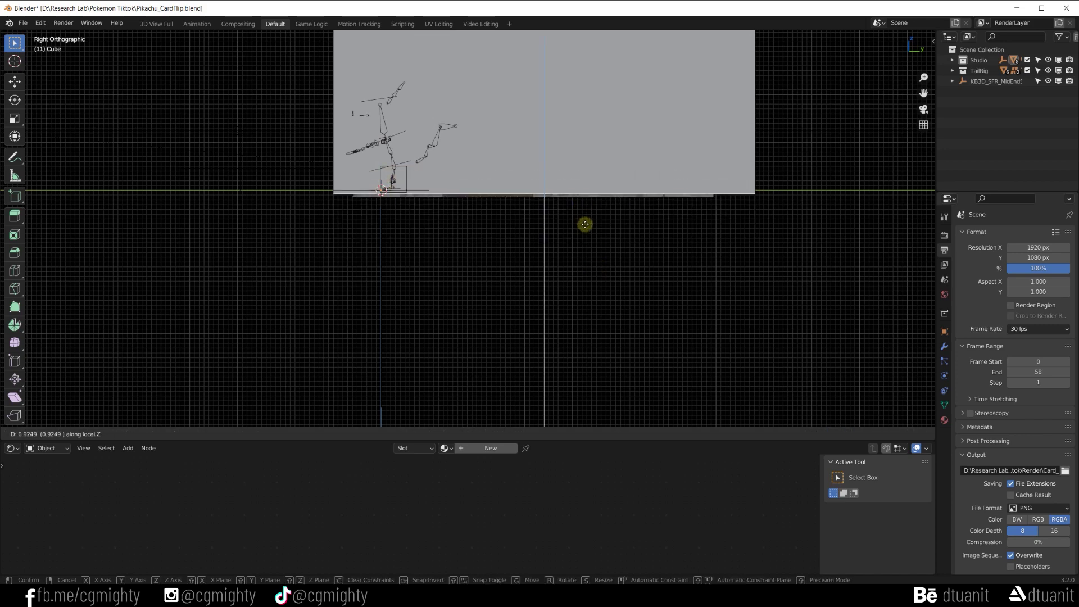
left_click(557, 188)
middle_click_drag(557, 187, 355, 289)
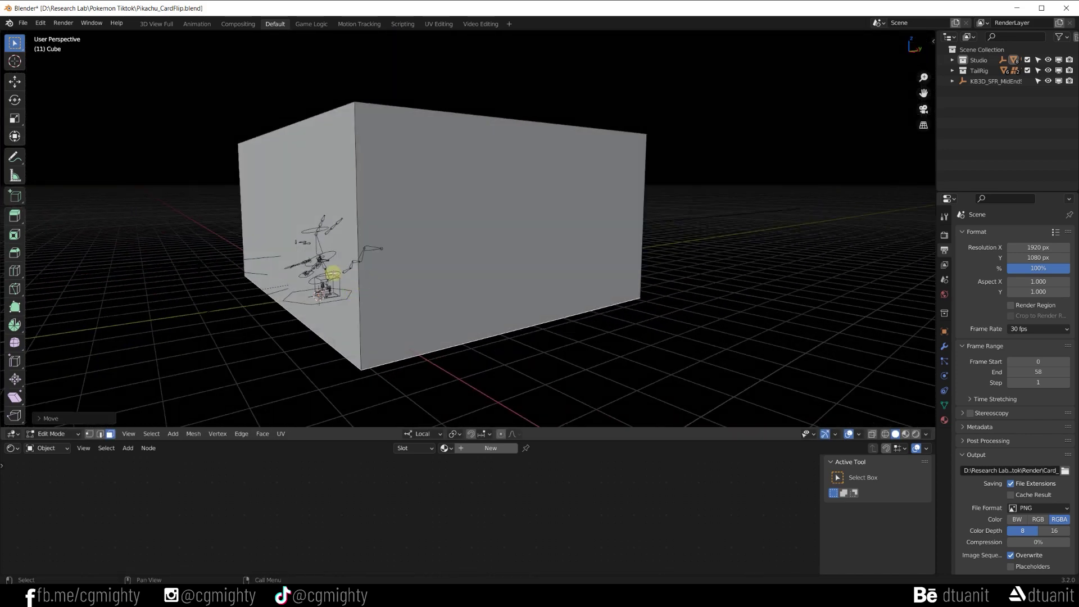
Step: Inset the box's left face and narrow the inset along X into a doorway shape
middle_click_drag(295, 266, 379, 287)
left_click(474, 226)
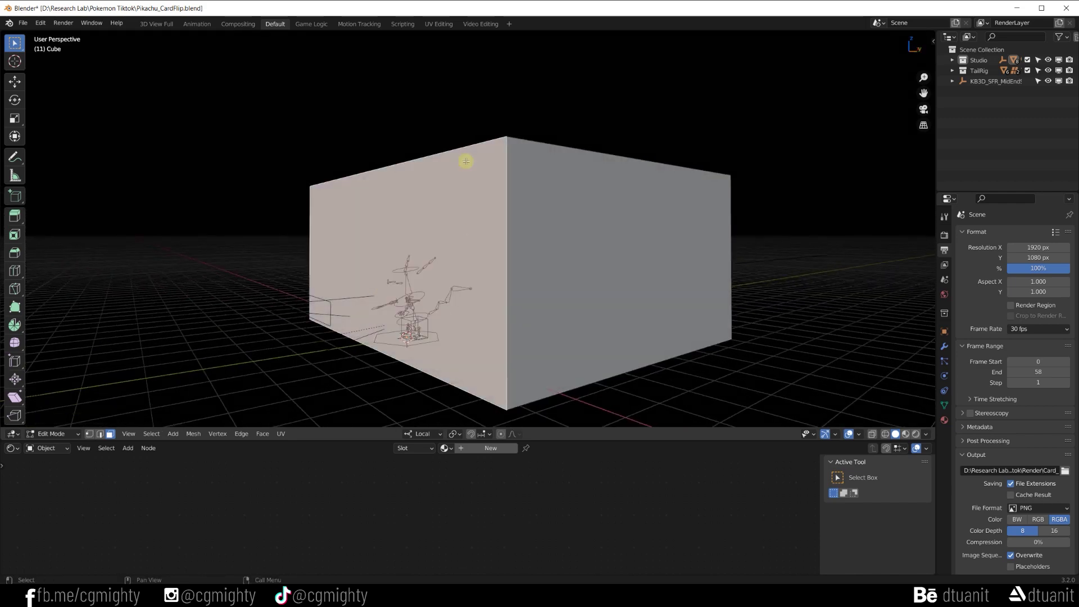
key("i")
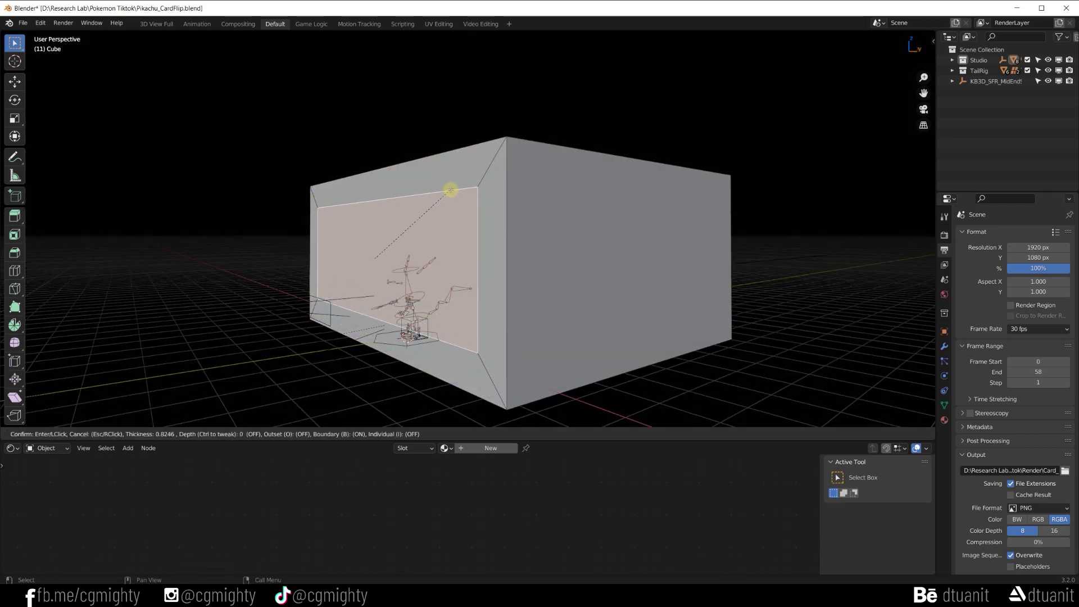
left_click(448, 190)
middle_click_drag(448, 190, 510, 271)
key("s")
key("x")
key("x")
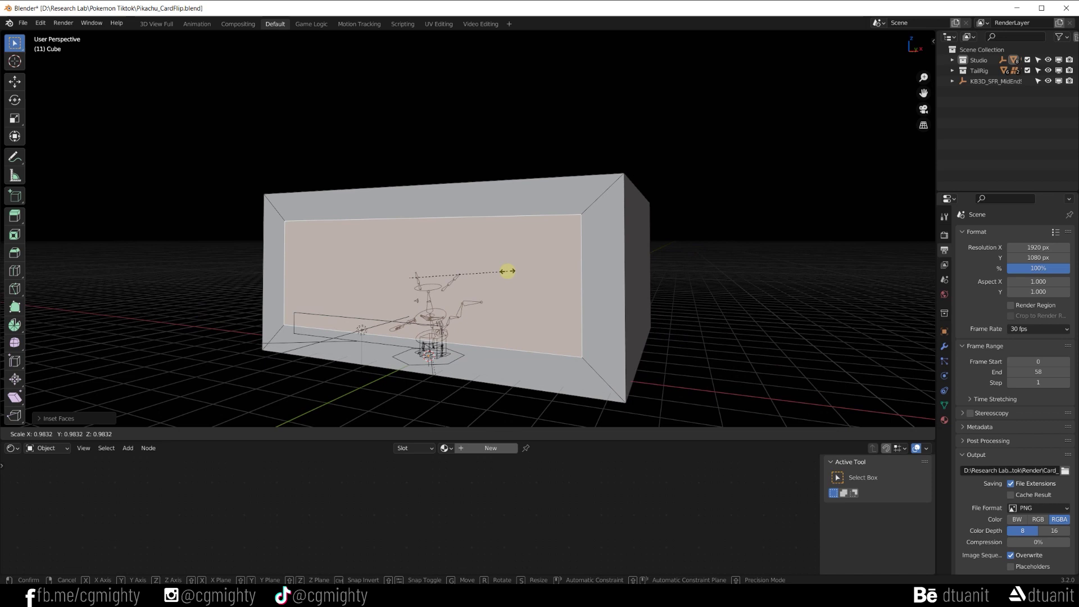
left_click(441, 258)
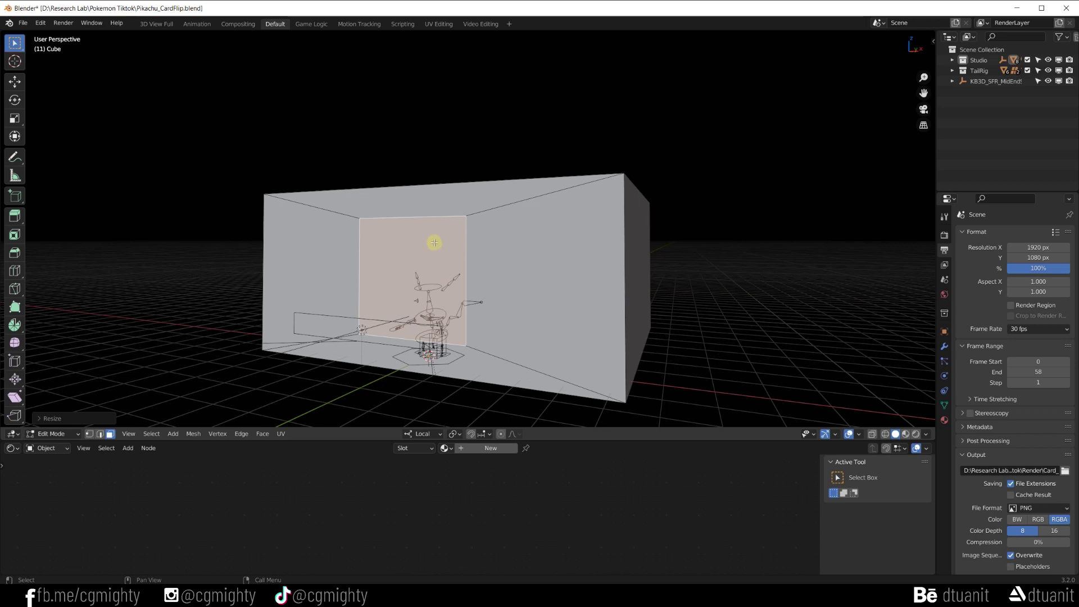
Step: Extrude the doorway face inward and inset it again to form a frame
key("e")
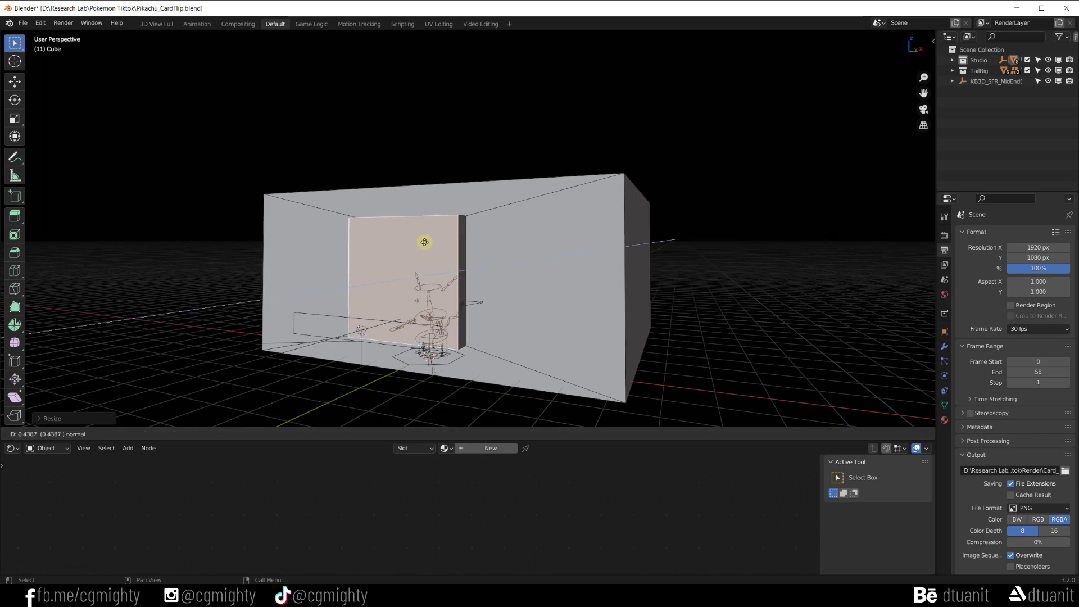
left_click(425, 242)
key("i")
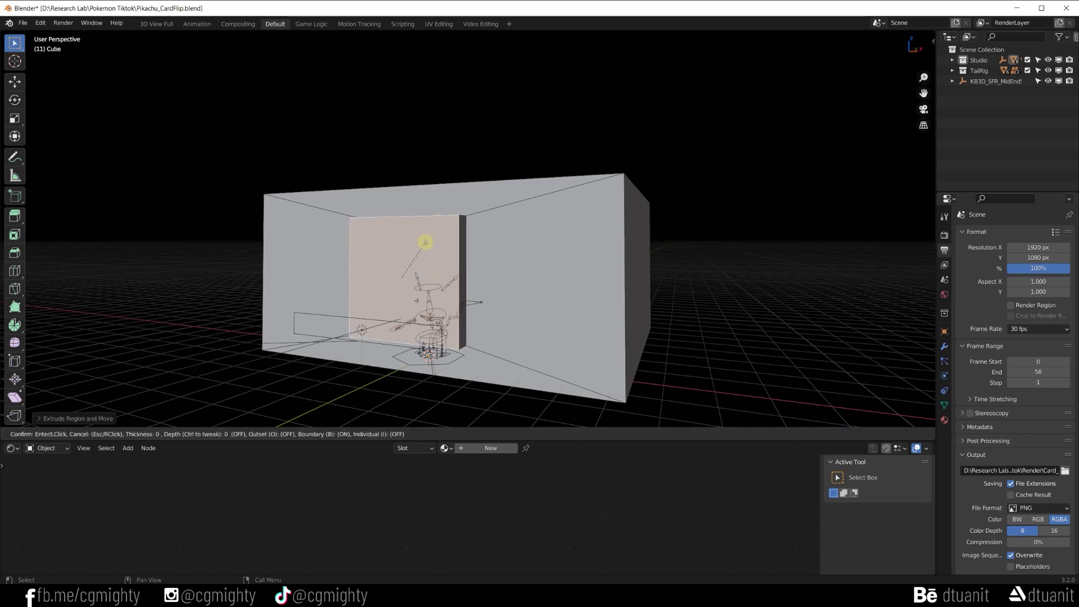
left_click(420, 250)
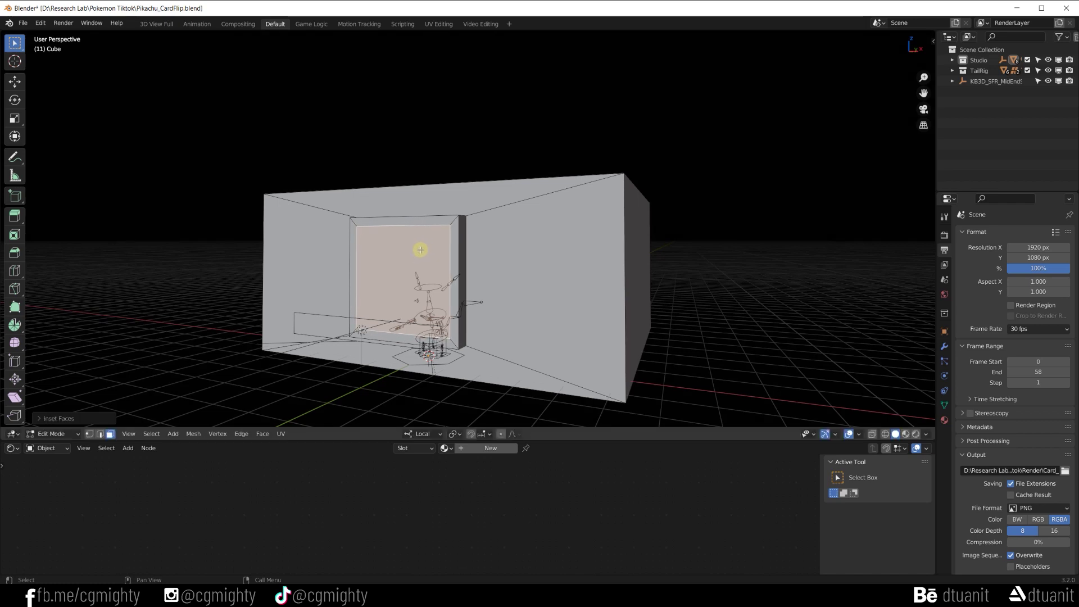
Step: Delete the inset face to open the doorway, staying in Edit Mode
key("x")
left_click(403, 271)
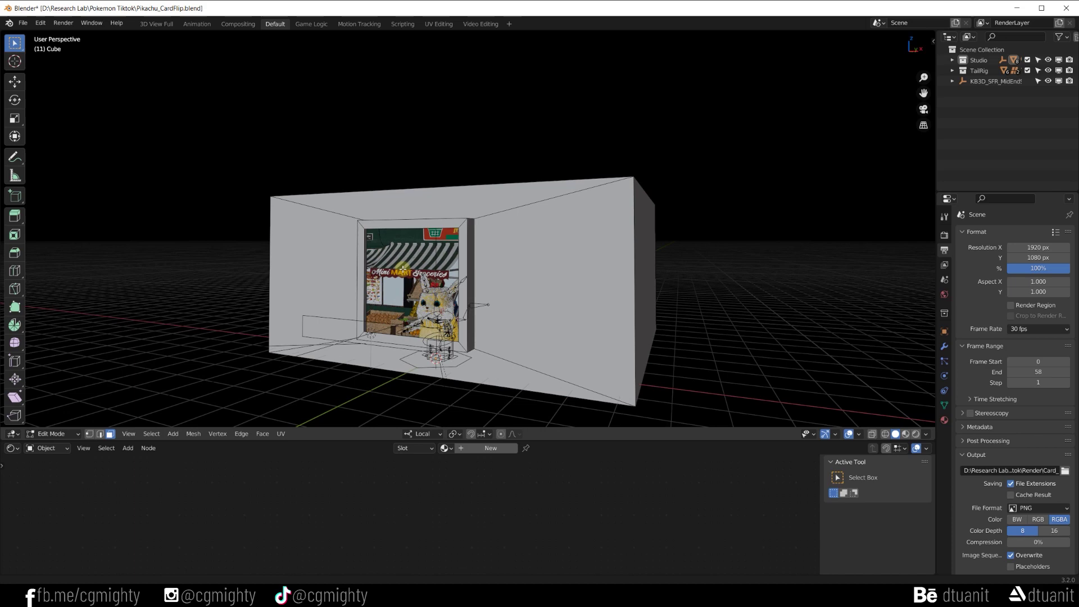
mouse_move(403, 269)
middle_mouse_down("shift")
mouse_move(470, 279)
mouse_move(456, 248)
mouse_move(422, 271)
middle_mouse_up("shift")
scroll(405, 264, "up", 2)
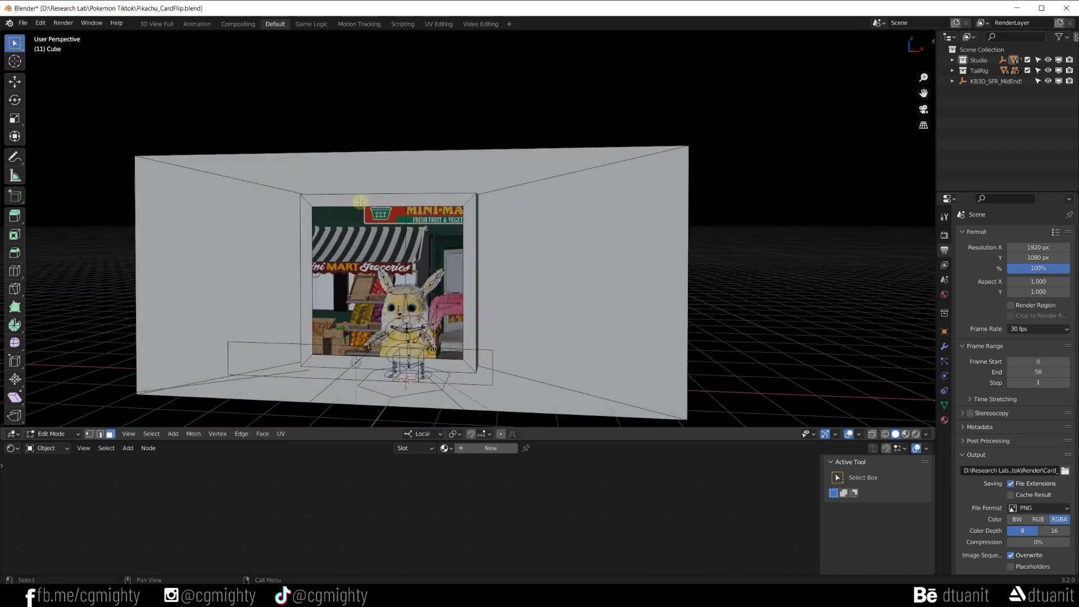
key("ctrl+Tab")
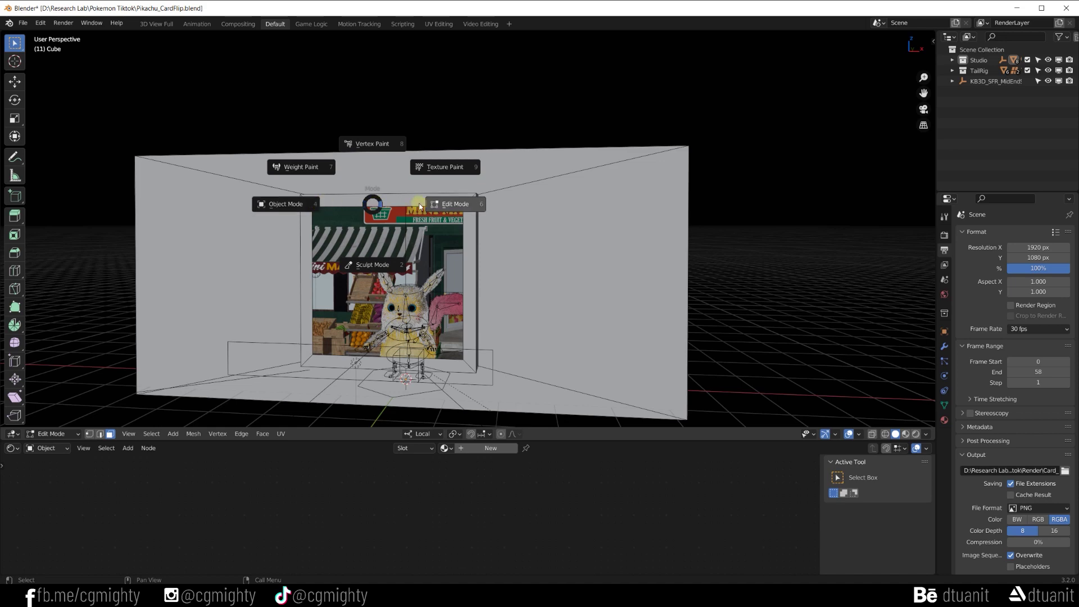
left_click(422, 204)
Step: Select the inner and outer frame faces and move them along local Z
left_click(304, 210)
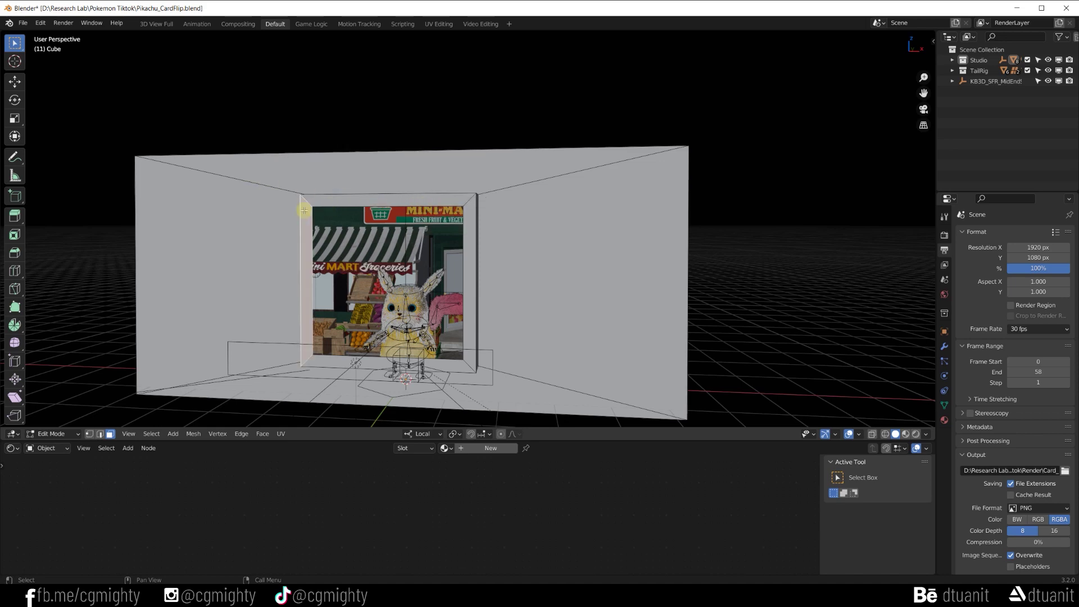
middle_click_drag(298, 223, 295, 215)
left_click(326, 352, "shift")
left_click(467, 315, "shift")
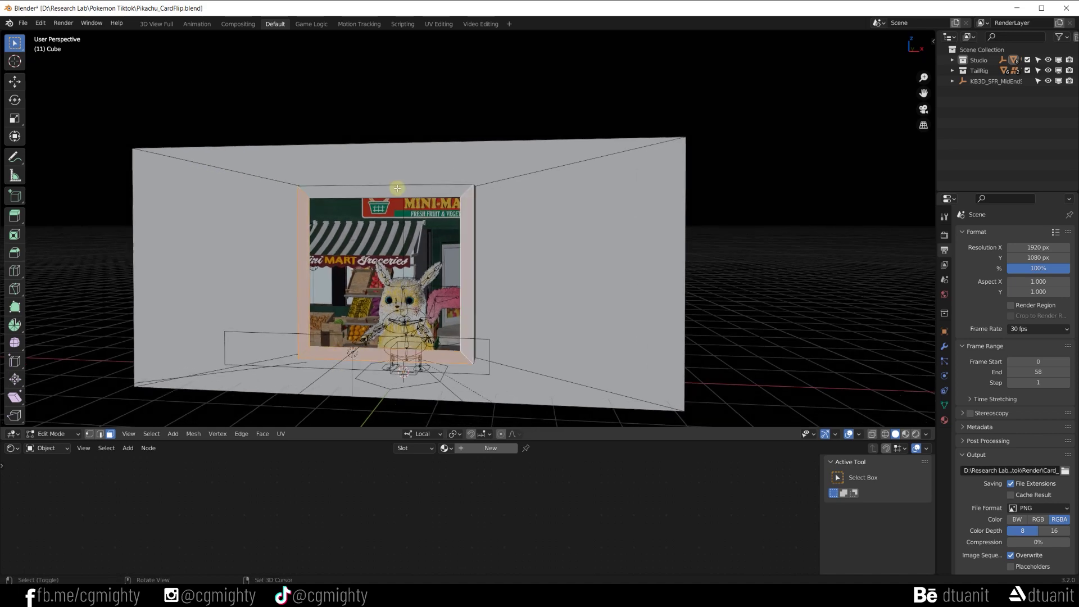
left_click(398, 188, "shift")
middle_click_drag(398, 189, 315, 327)
left_click(443, 147, "shift")
left_click(517, 194, "shift")
key("g")
key("z")
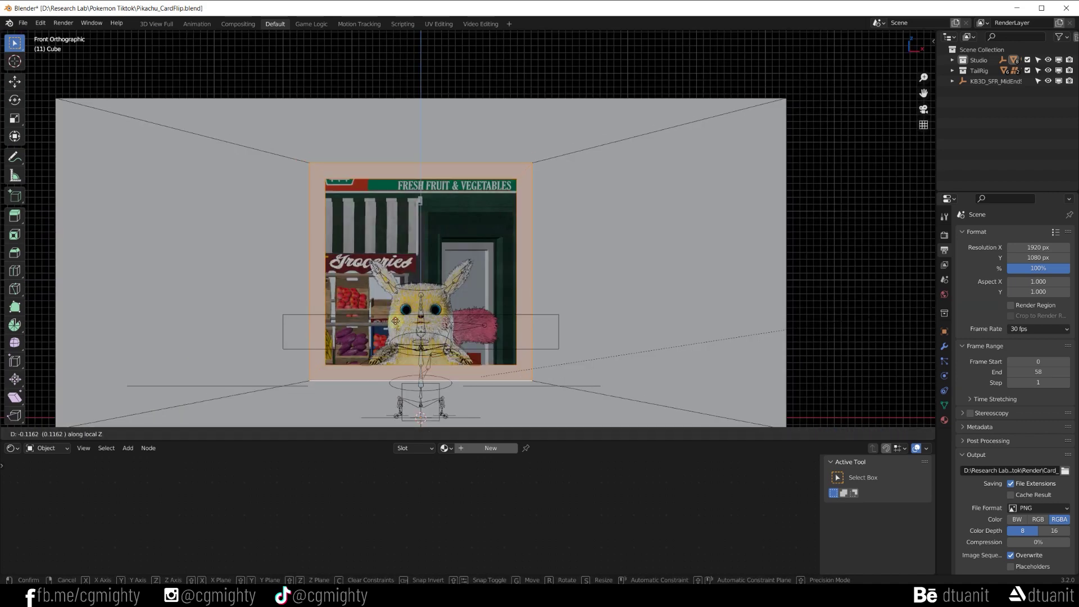
left_click(393, 364)
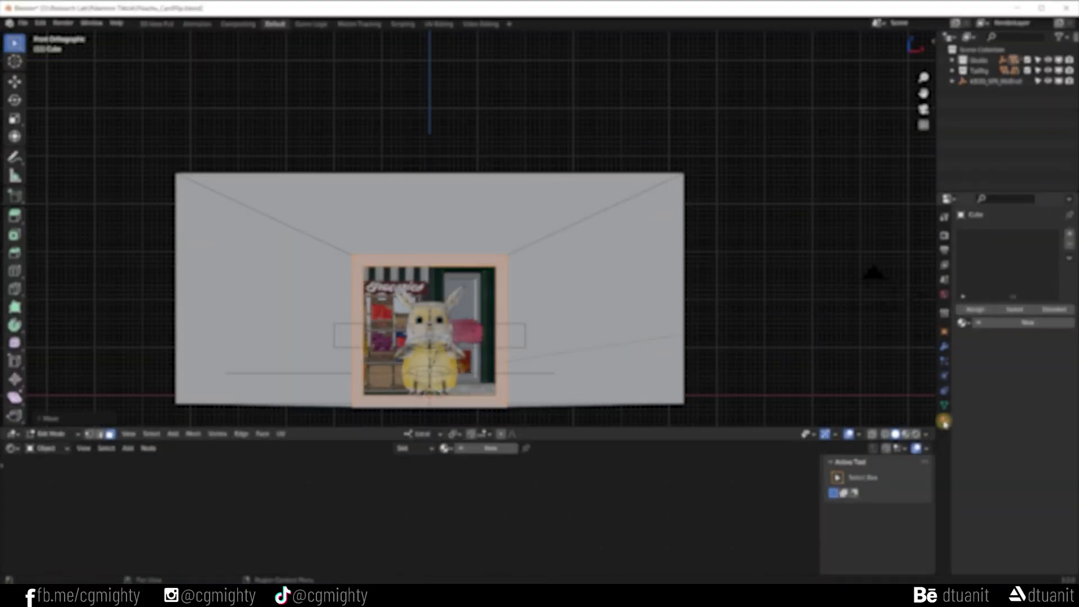
Step: Create a material named Door and assign it to the frame faces
left_click(1012, 323)
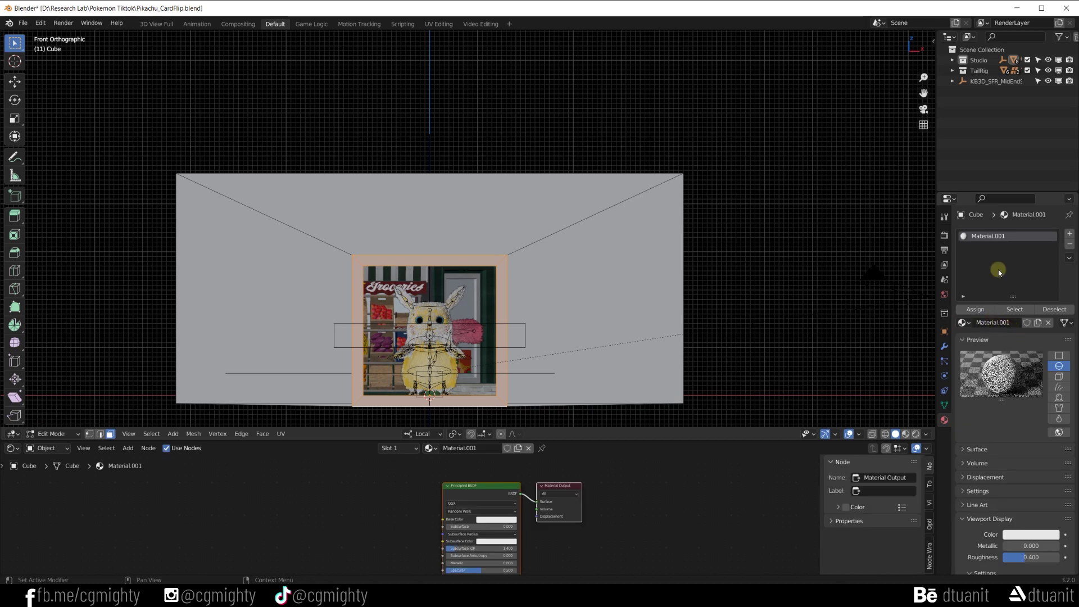
left_click(1004, 322)
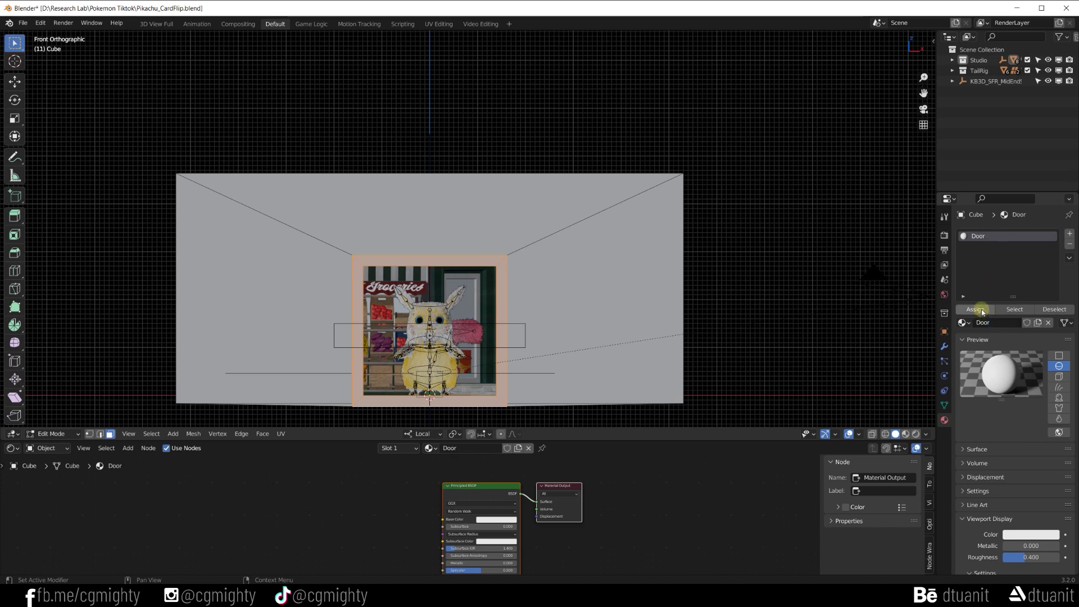
left_click(982, 312)
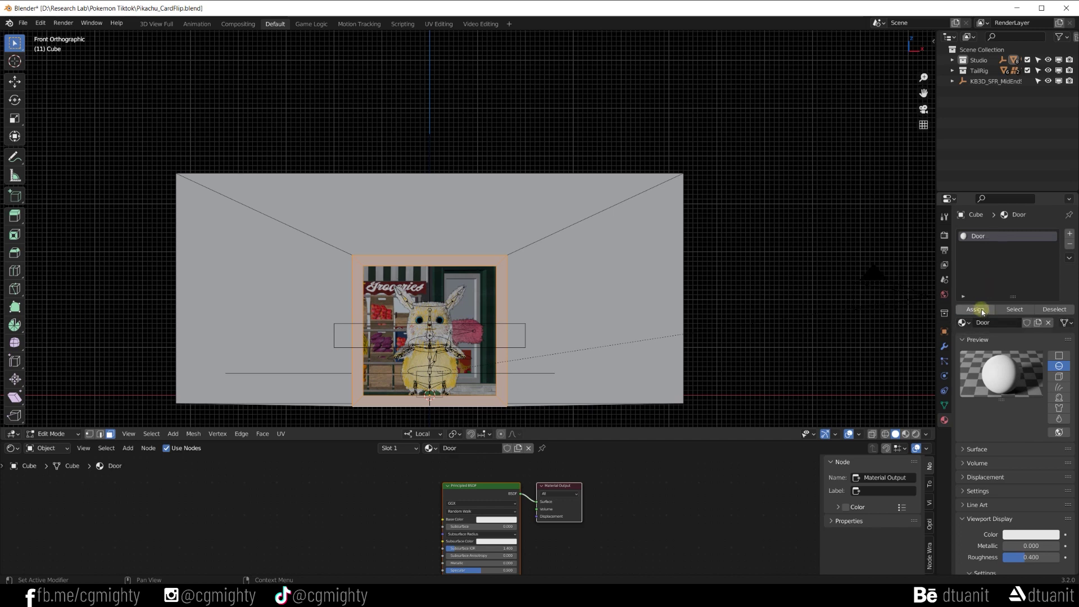
Step: Add a second material named Holdout and assign it to the inverted outer wall faces
left_click(1069, 234)
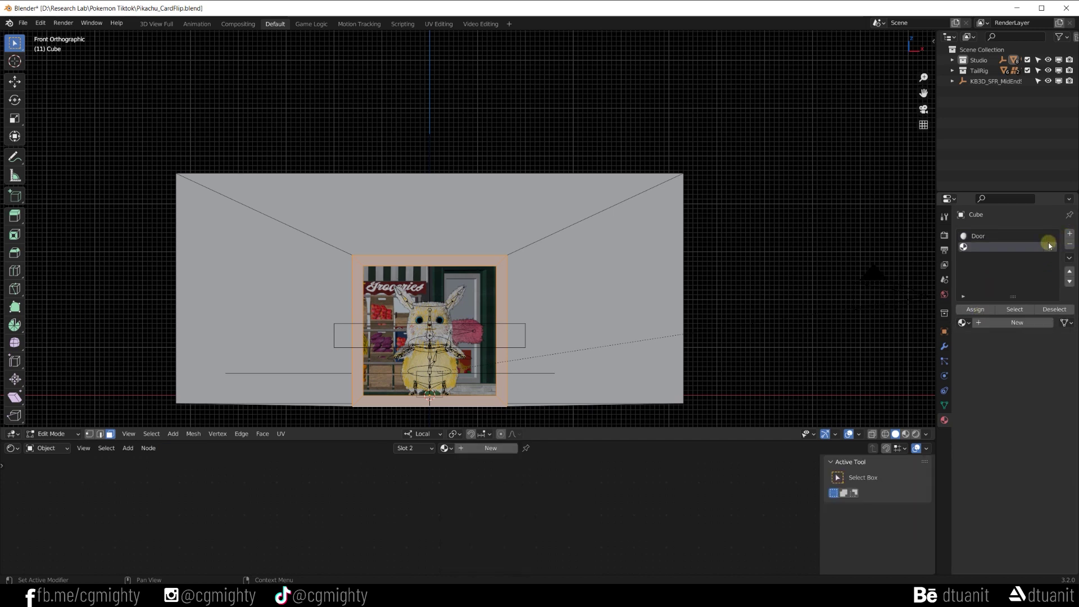
left_click(1005, 324)
double_click(1005, 324)
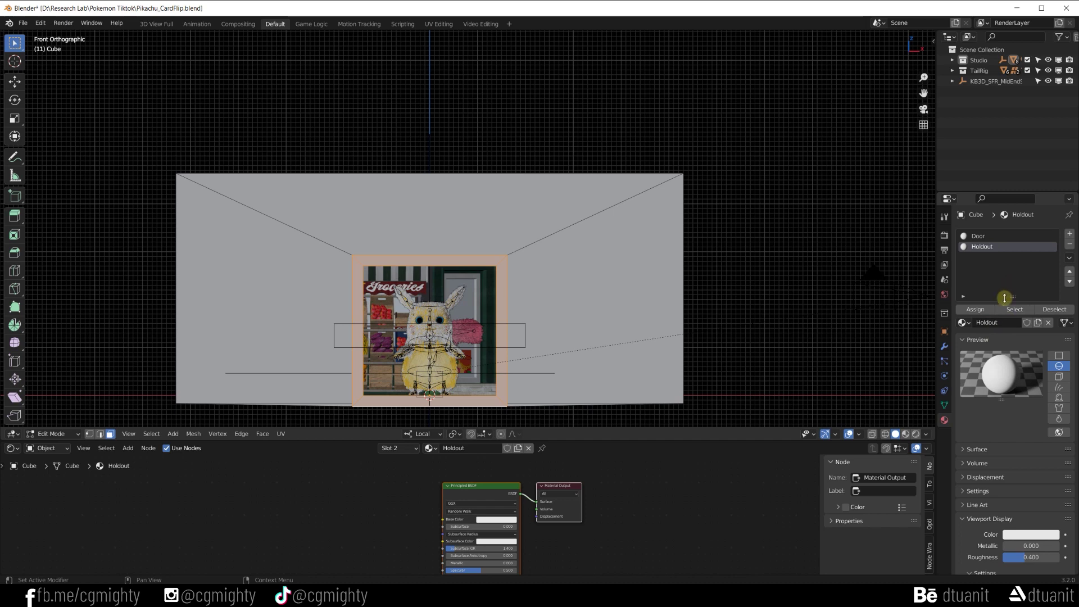
key("ctrl+i")
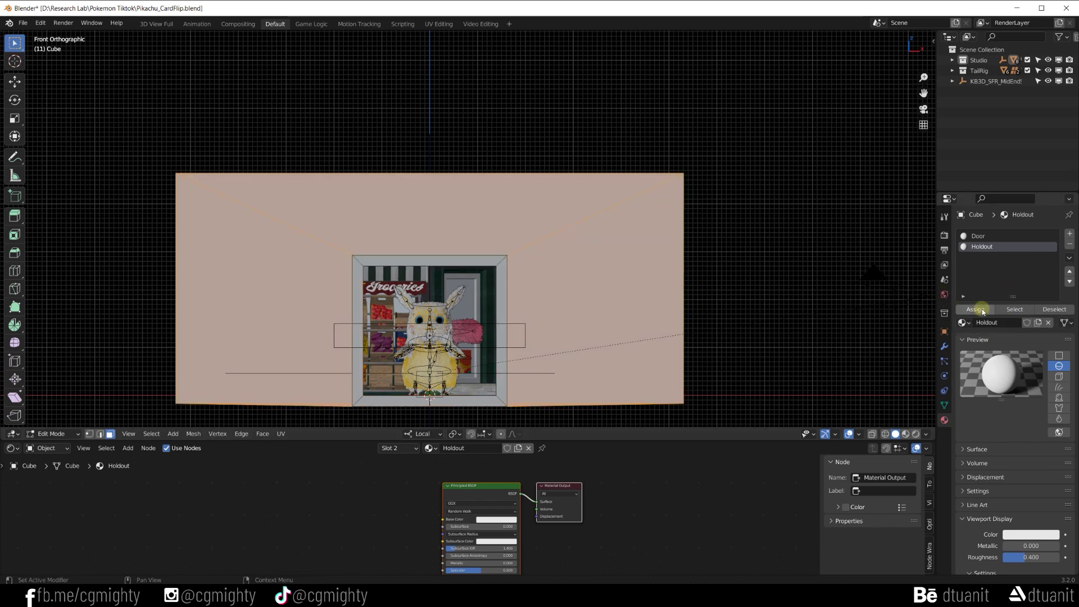
key("ctrl+Tab")
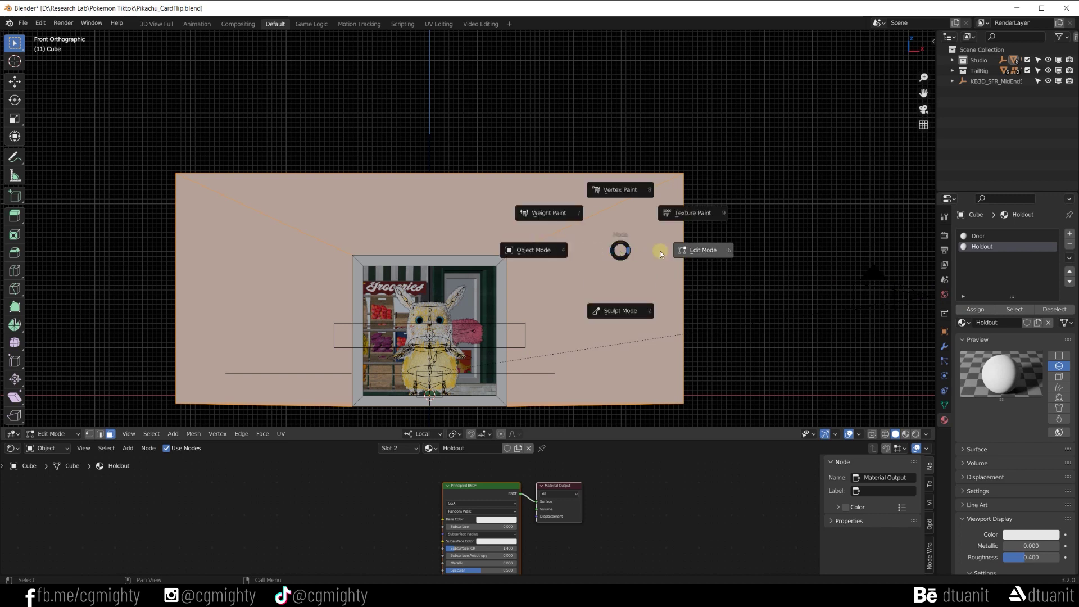
left_click(702, 250)
left_click(726, 214)
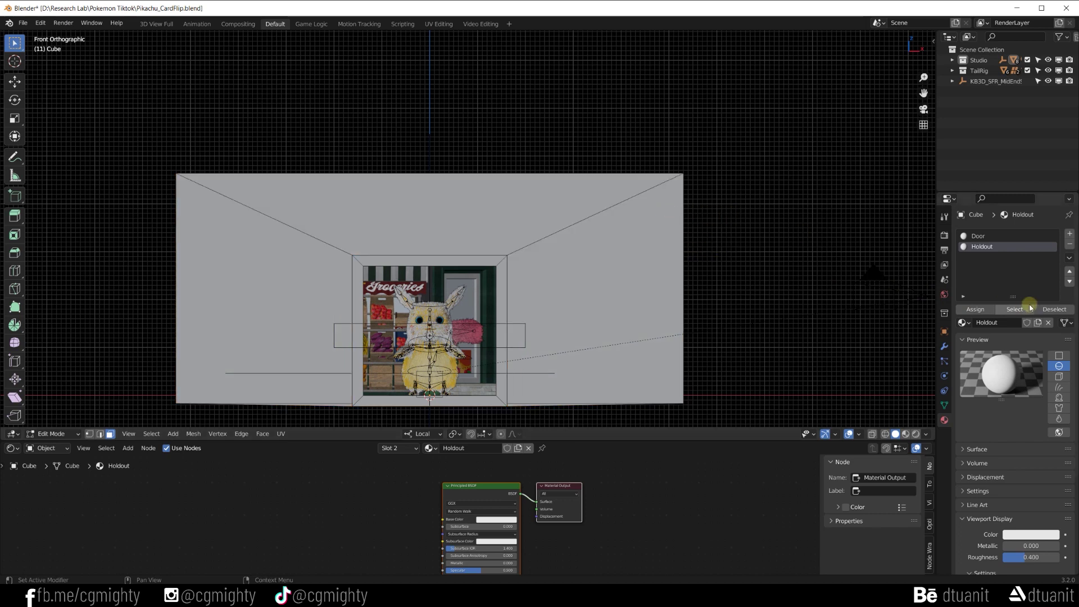
left_click(1009, 309)
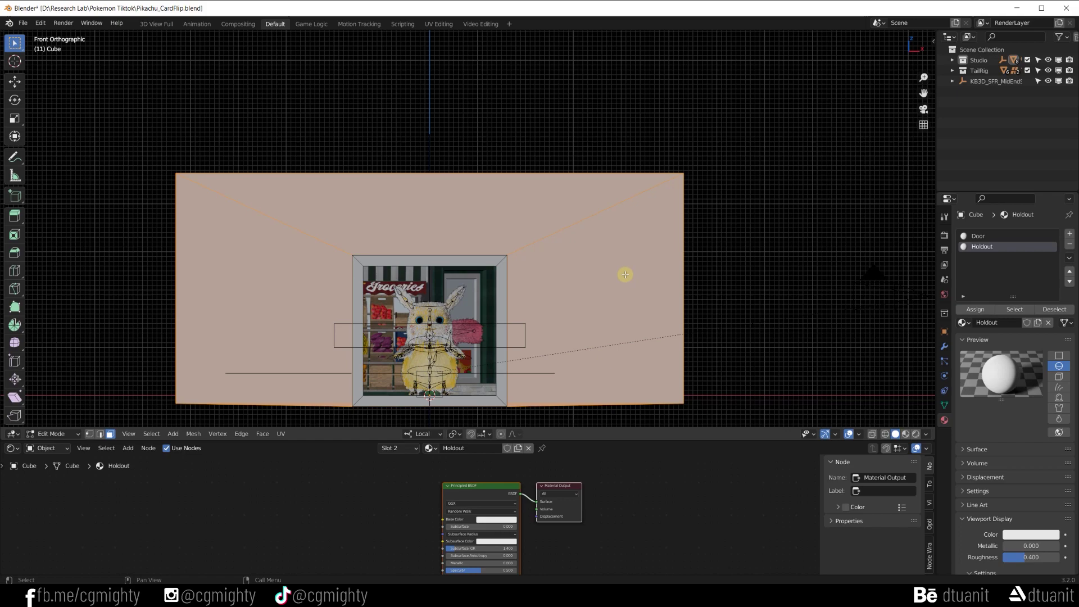
Step: Check the assignment by selecting the Door material's faces on the frame
middle_click_drag(625, 275, 492, 281)
scroll(647, 300, "down", 5)
middle_click_drag(646, 299, 521, 290, "shift")
left_click(981, 236)
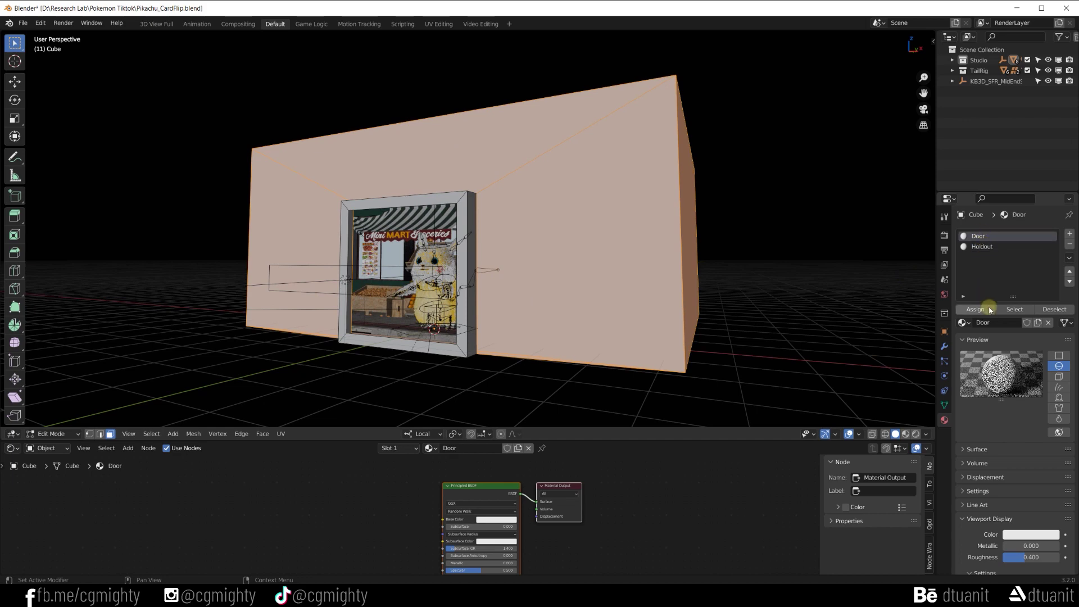
left_click(827, 281)
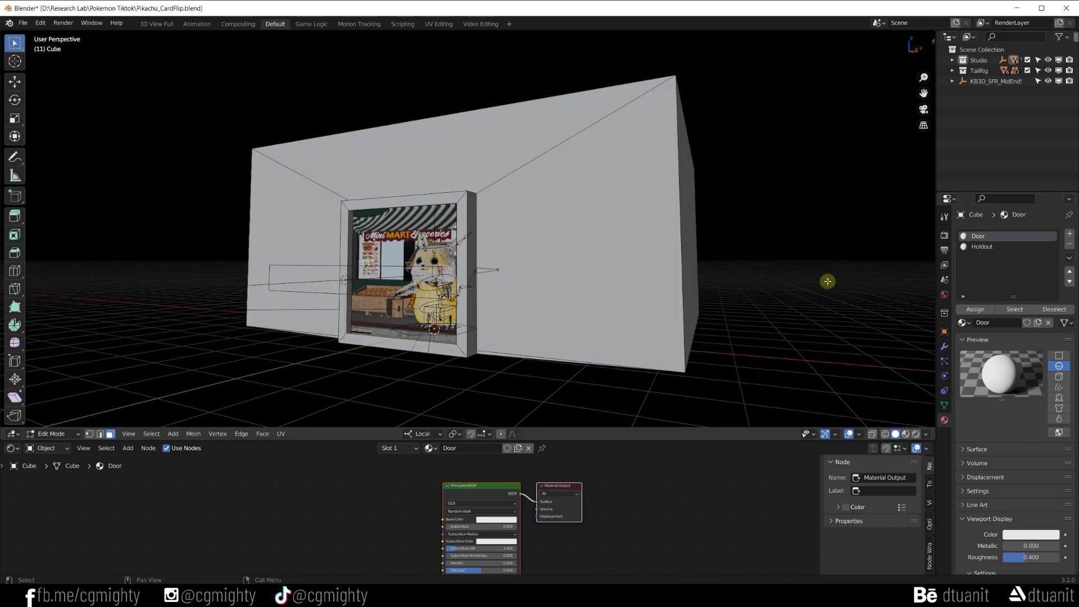
left_click(1014, 309)
middle_click_drag(540, 284, 491, 292)
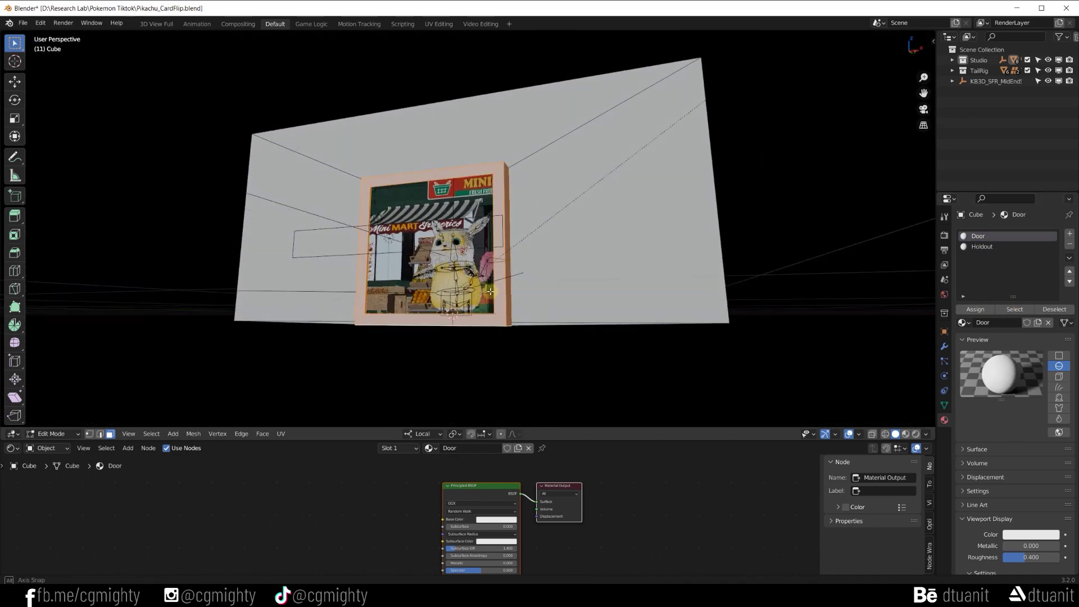
Step: Give Door a purple-blue viewport colour and open the Holdout material in the node editor
left_click(1023, 535)
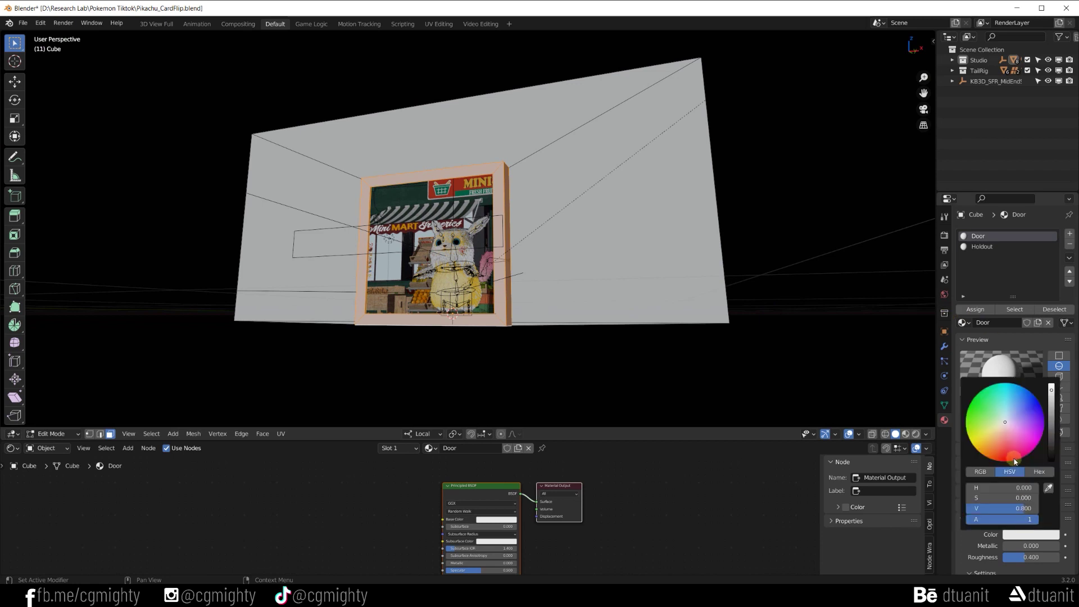
left_click(1025, 402)
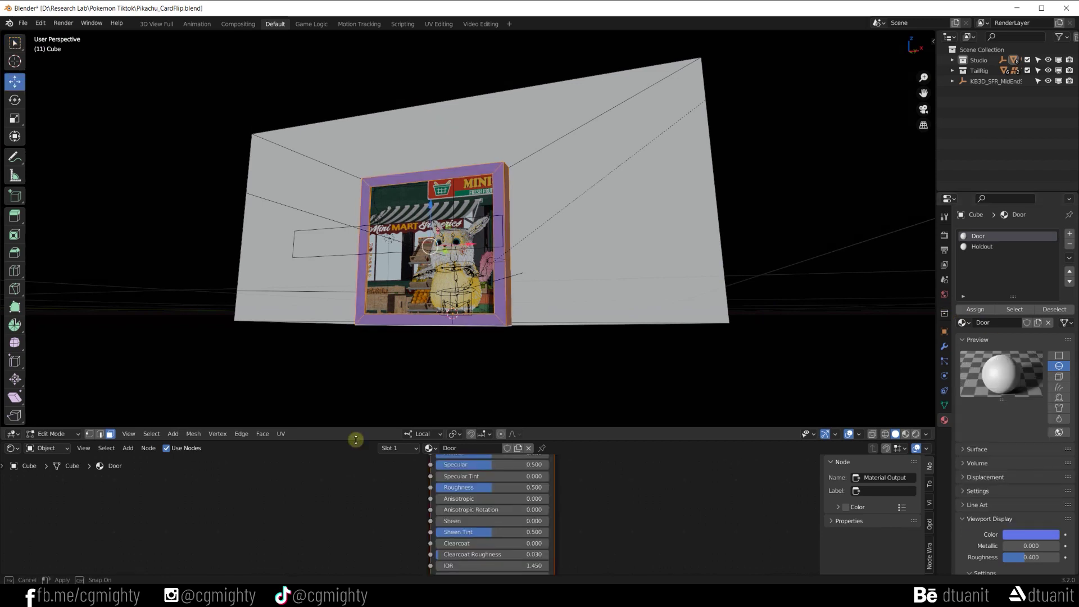
left_click_drag(357, 440, 385, 278)
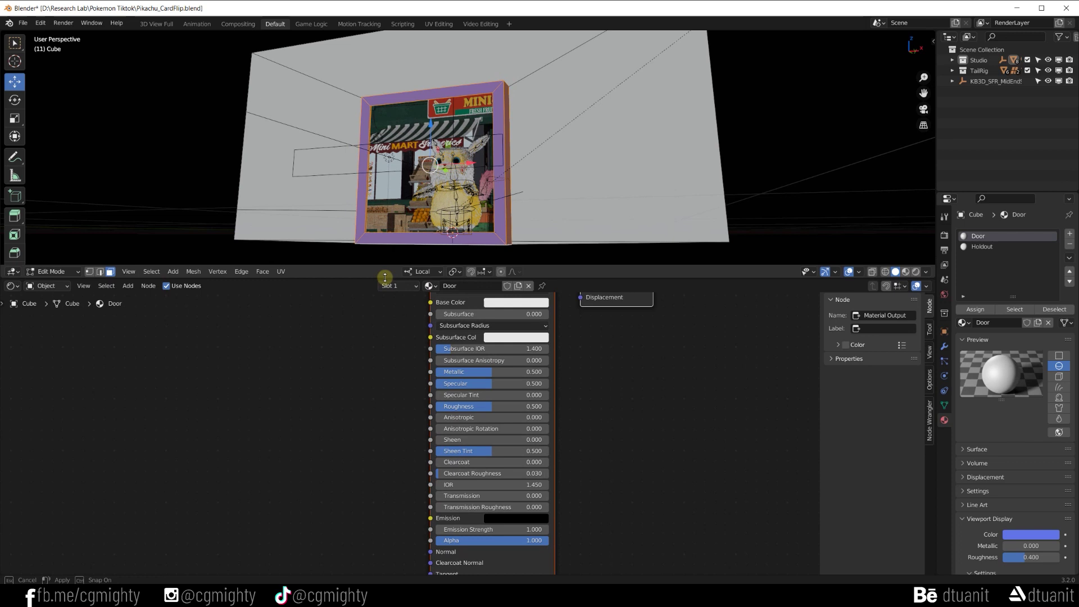
left_click(412, 286)
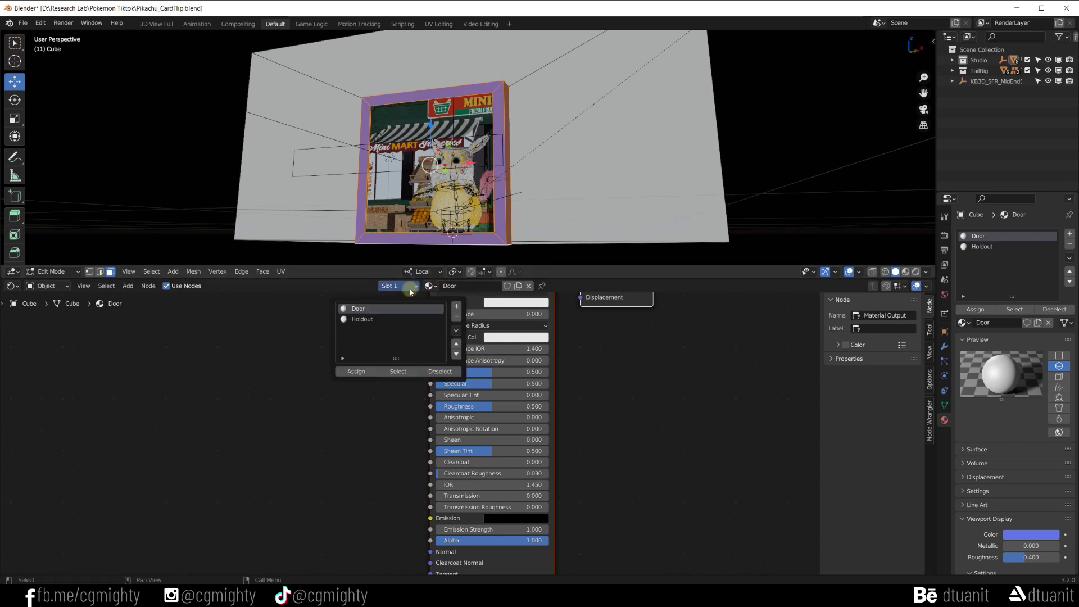
left_click(390, 319)
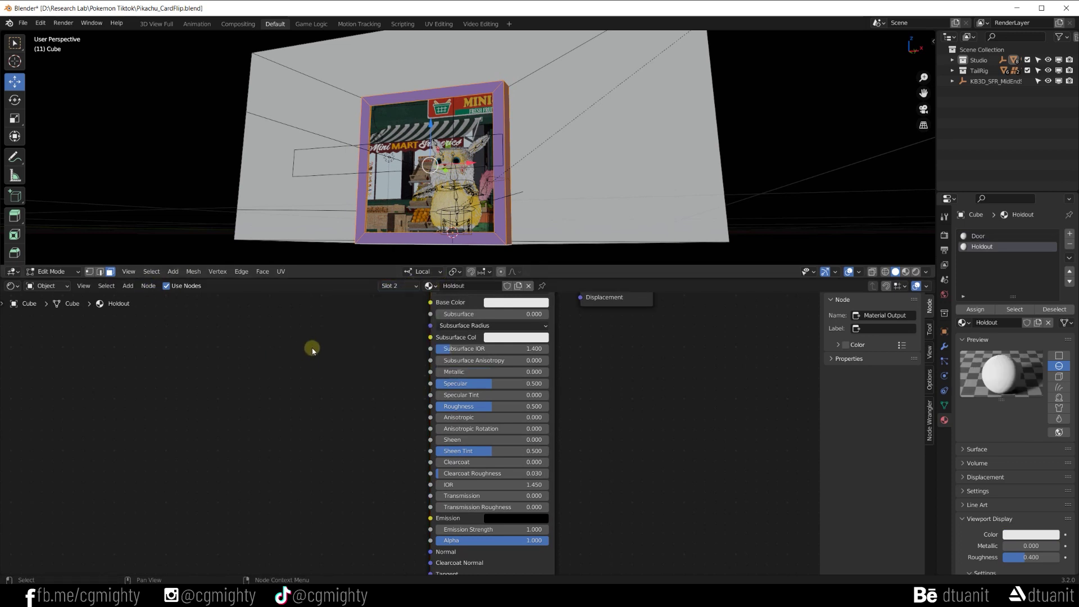
Step: Move the Principled BSDF aside and add a Geometry node to its left
left_click_drag(601, 367, 363, 469)
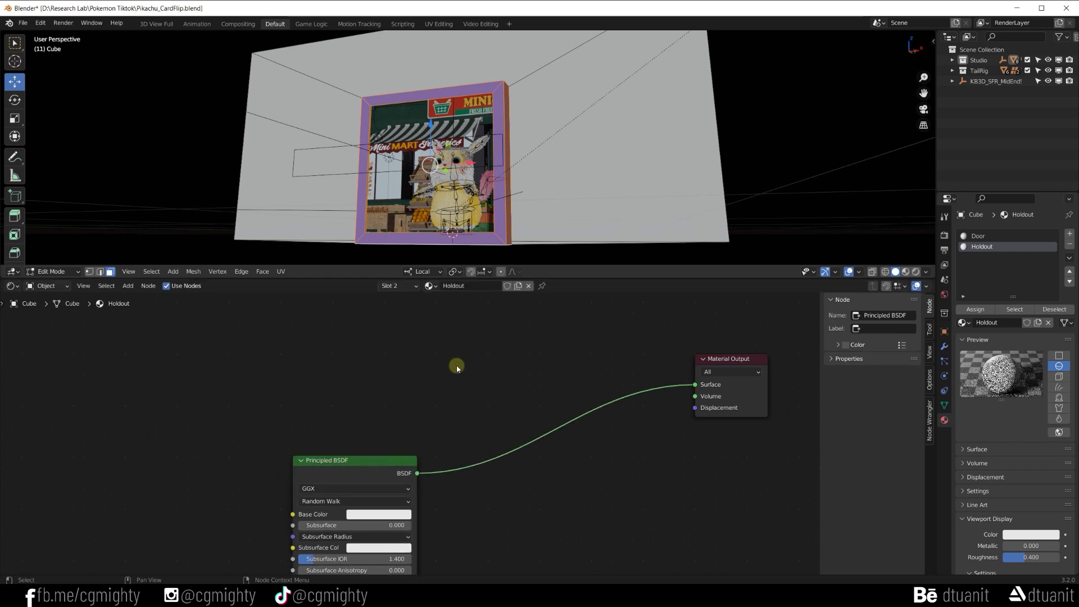
middle_click_drag(468, 357, 488, 416)
key("shift+a")
type("sl")
key("BackSpace")
type("geo")
key("Return")
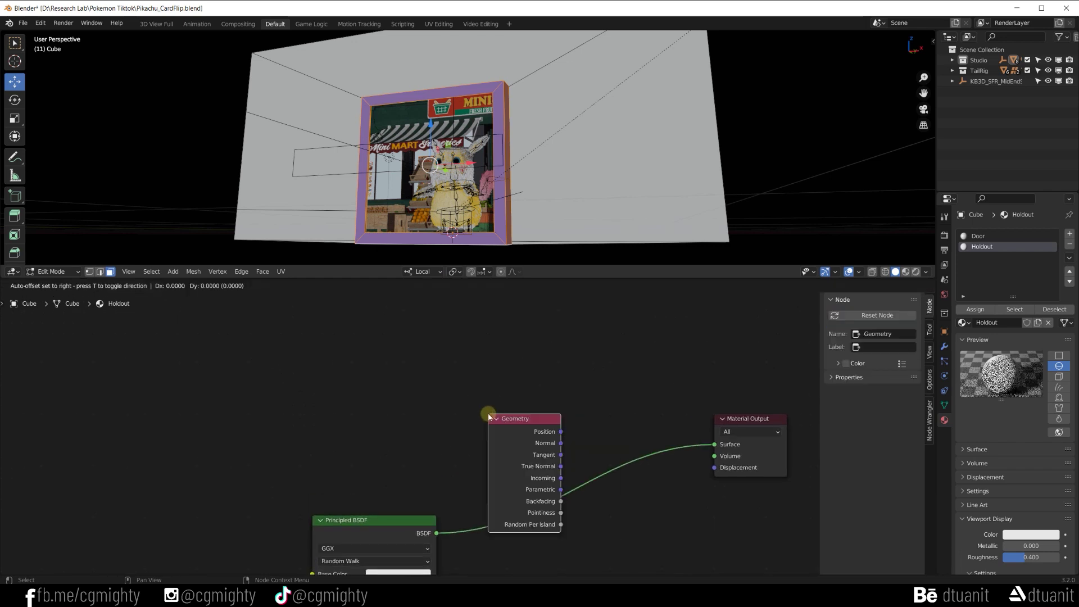
left_click(362, 321)
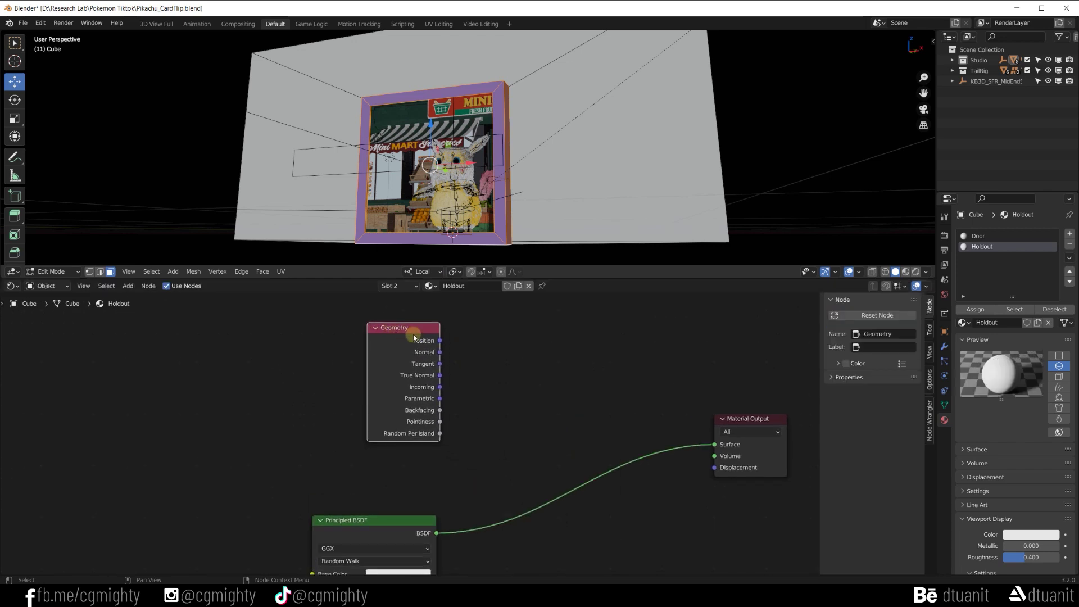
middle_click_drag(463, 233, 471, 212)
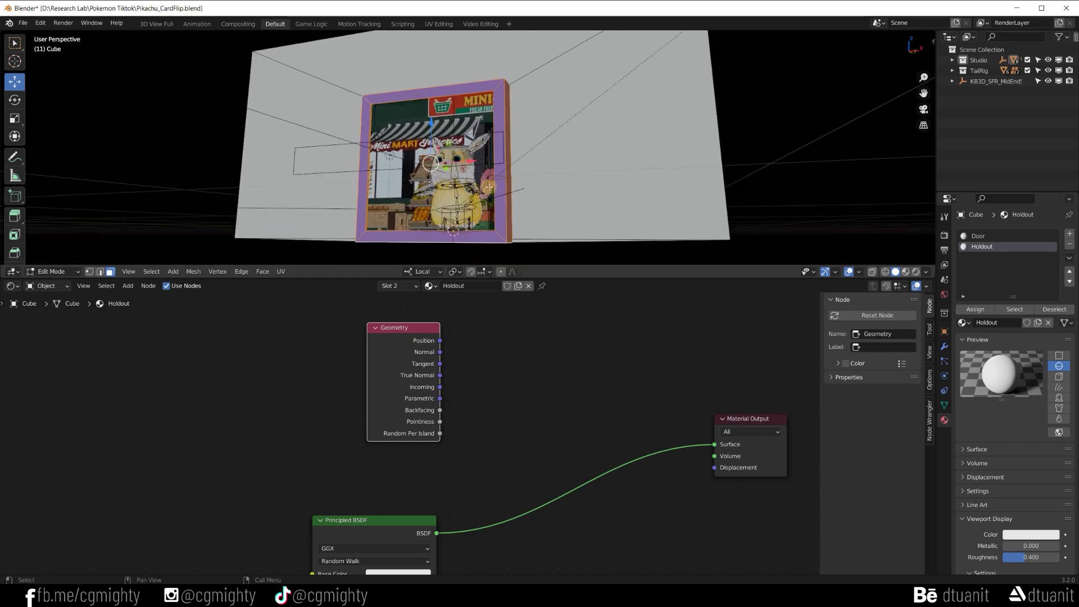
key("ctrl+Tab")
Step: Return to Object Mode and preview the Geometry node's Backfacing output through a Viewer
left_click(470, 176)
left_click(551, 178)
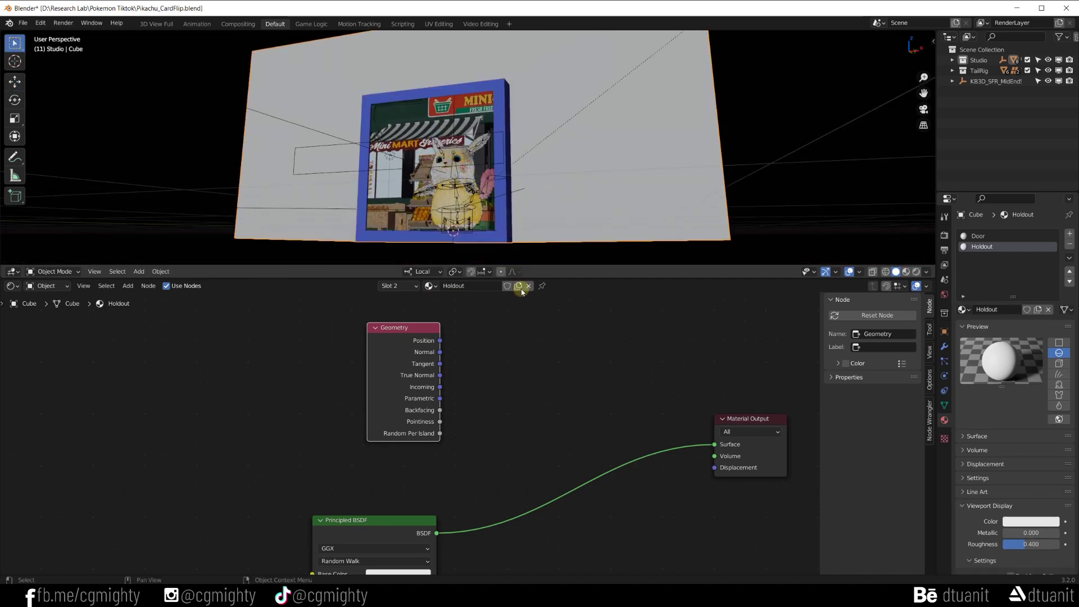
left_click(394, 350, "ctrl+shift")
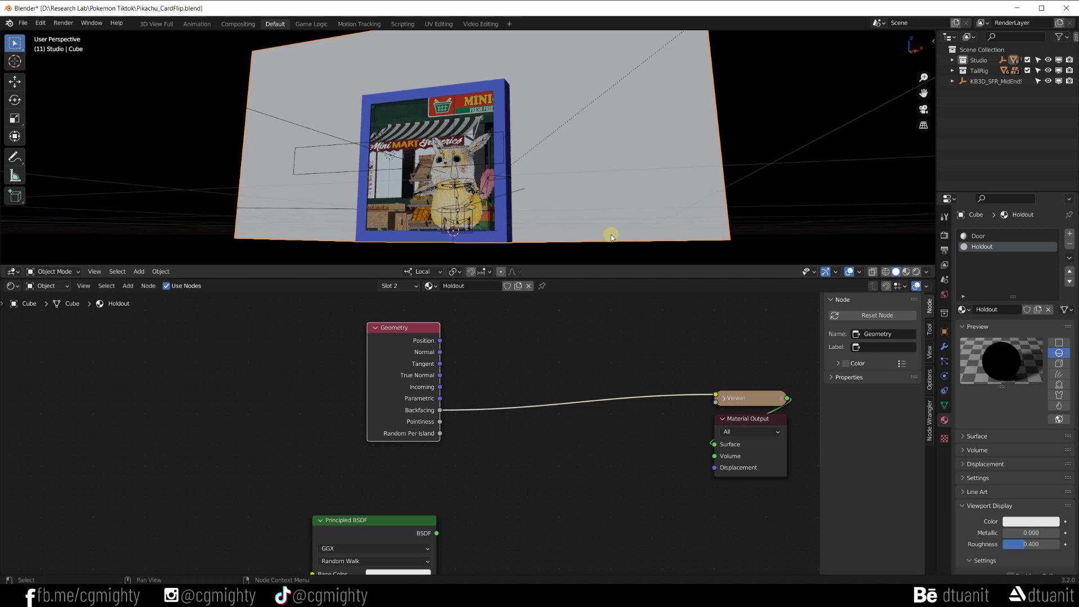
Step: Switch the viewport to Material Preview shading and orbit around the box
key("ctrl+Tab")
left_click(608, 185)
key("z")
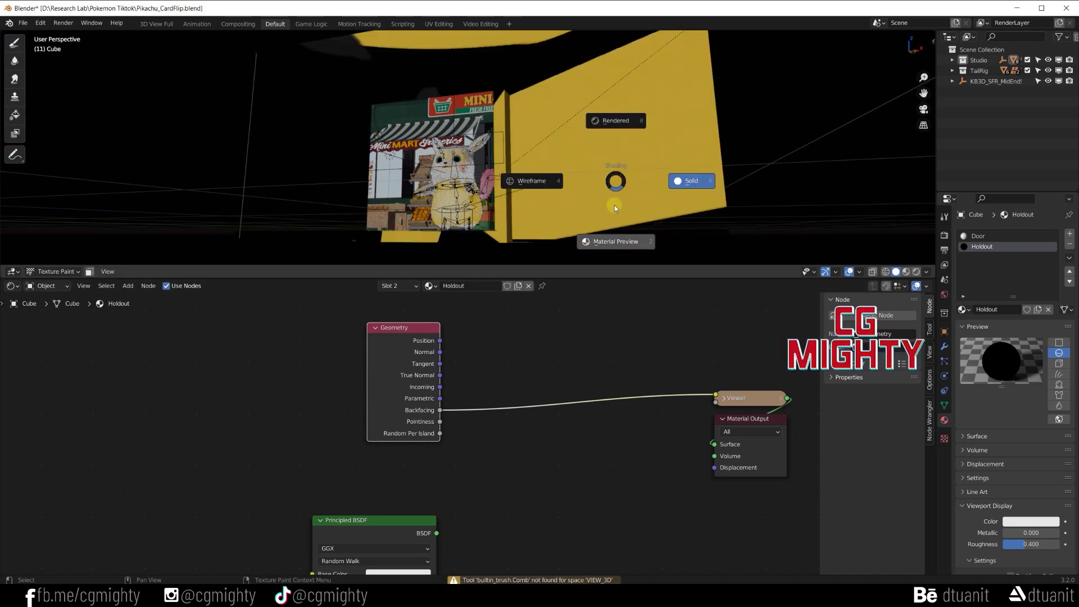
left_click(609, 239)
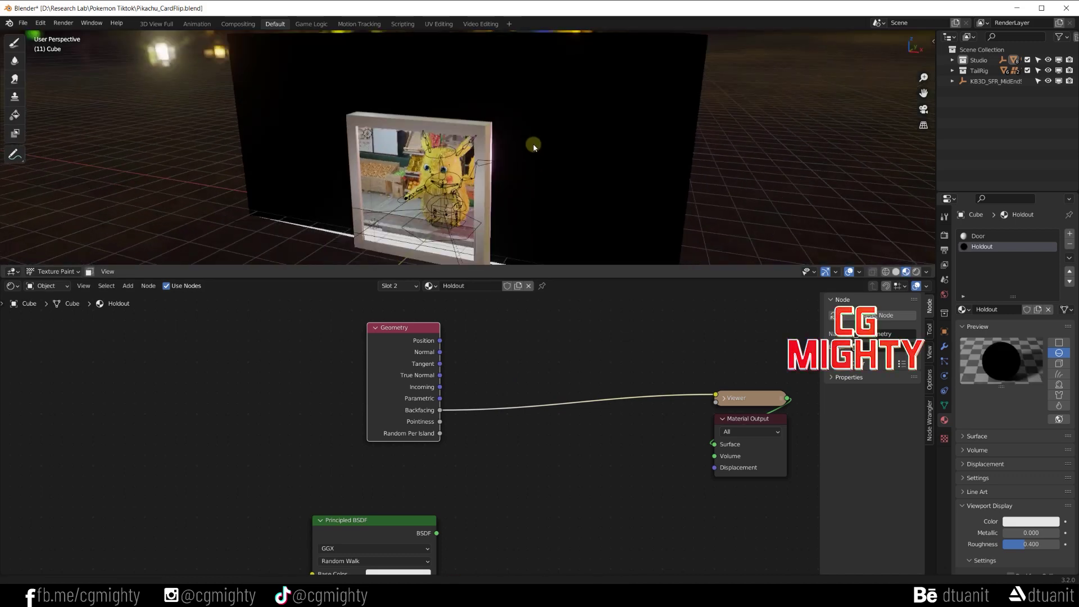
middle_click_drag(521, 196, 512, 187)
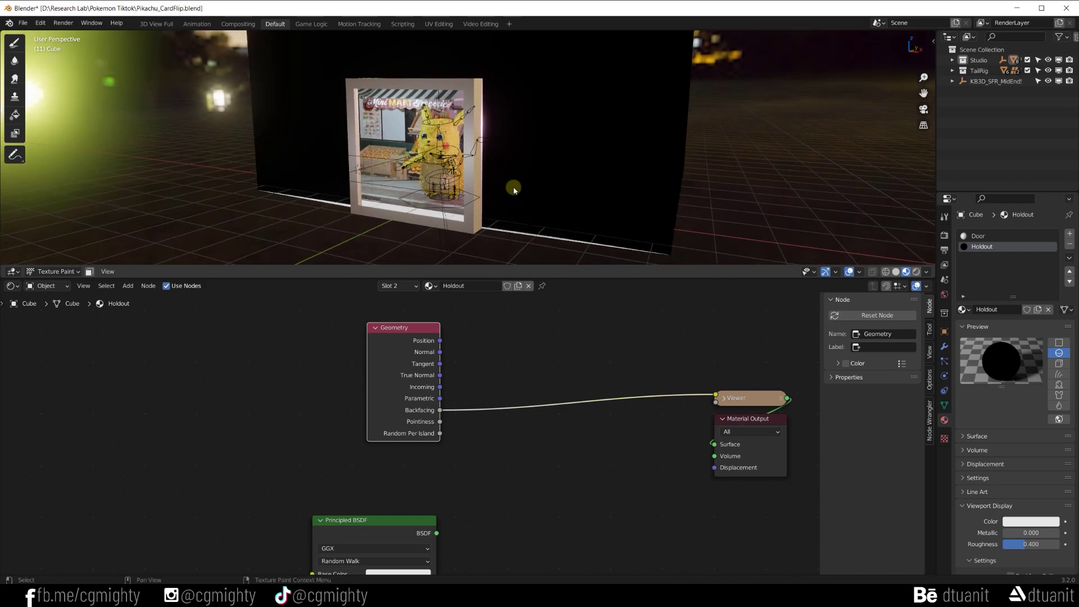
scroll(514, 185, "down", 2)
middle_click_drag(534, 152, 511, 150)
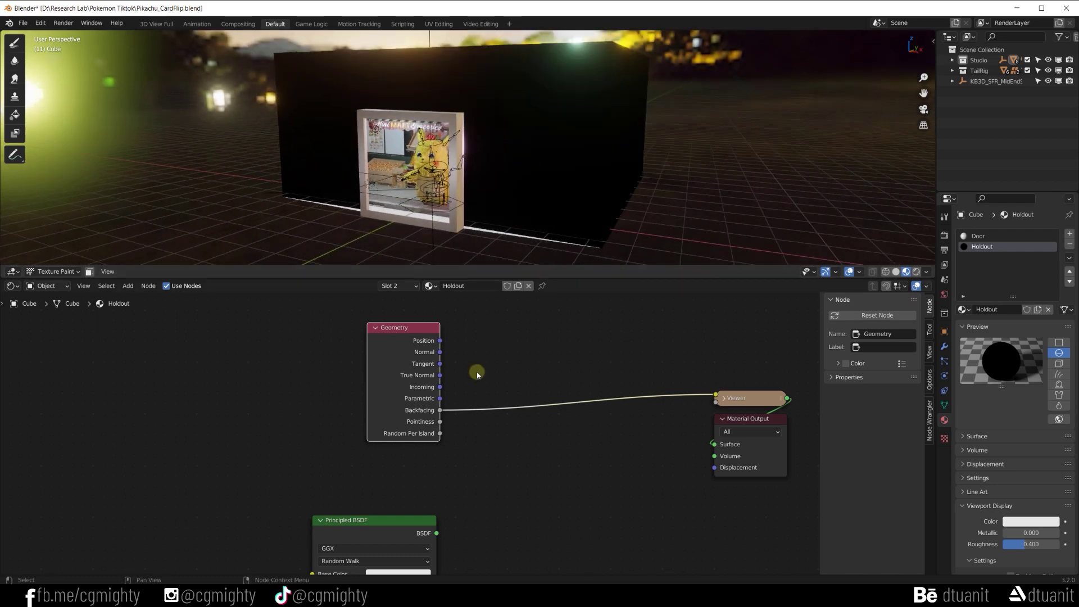
Step: Add a Mix Shader and connect Backfacing to its Fac input
key("shift+a")
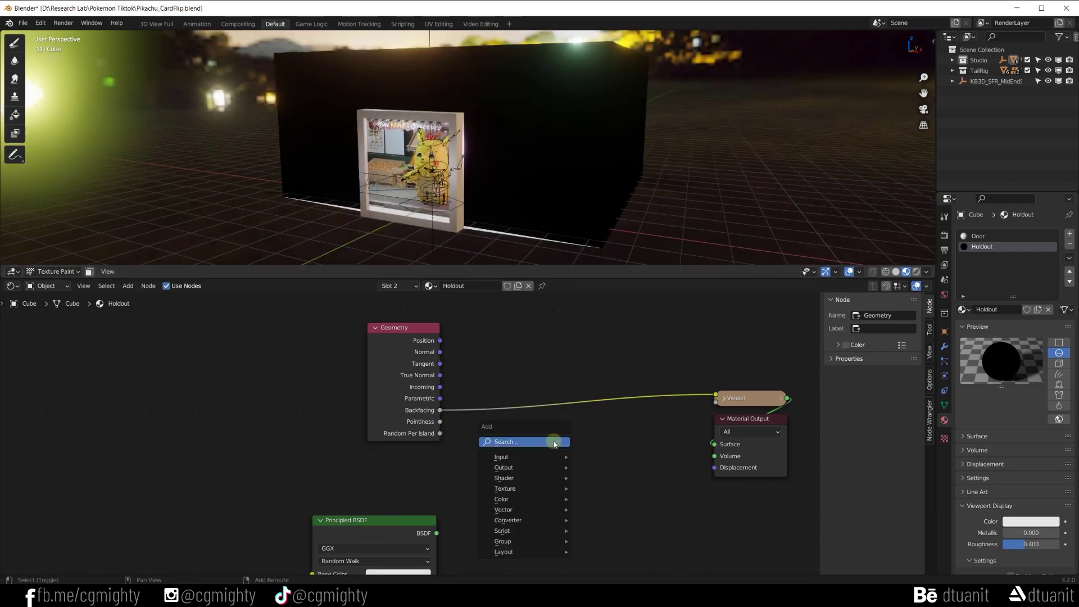
type("mix")
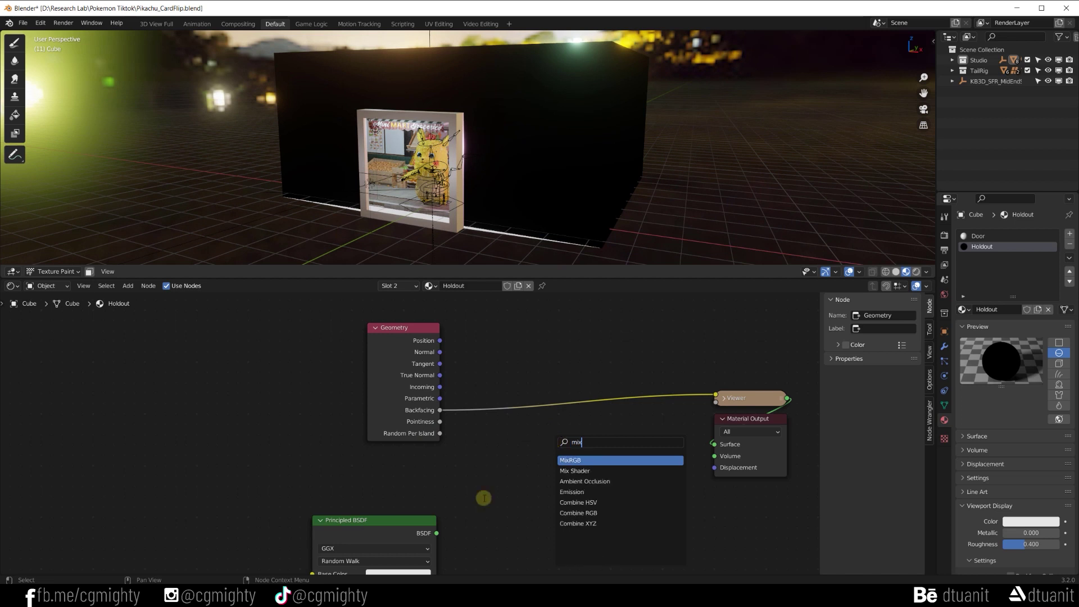
left_click(581, 471)
left_click(621, 427)
left_click_drag(589, 449, 491, 476)
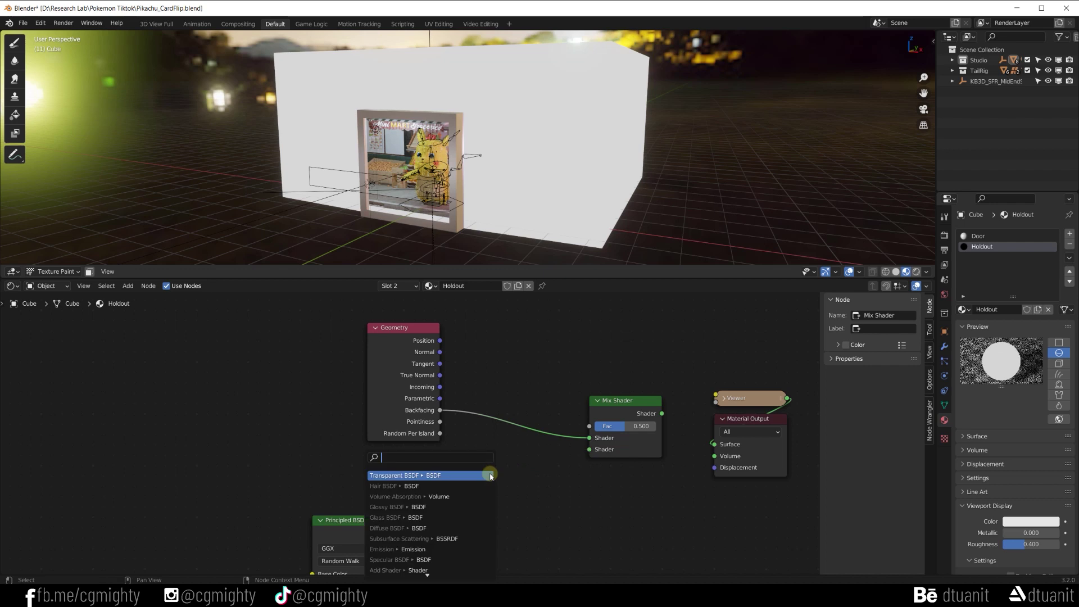
type("hod")
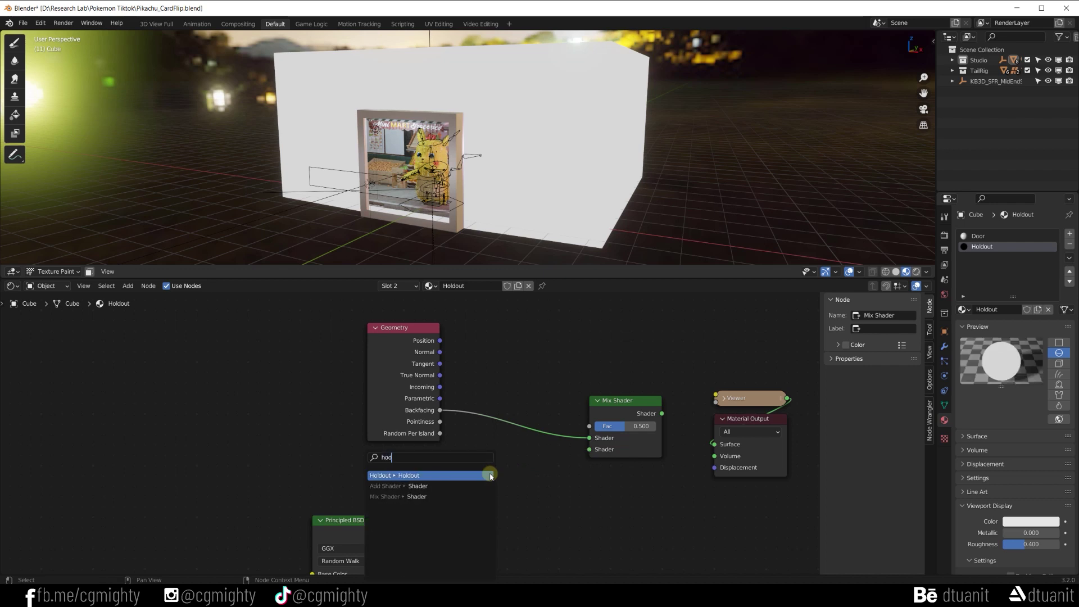
key("Escape")
left_click_drag(441, 412, 576, 434)
right_click_drag(574, 434, 575, 448, "ctrl")
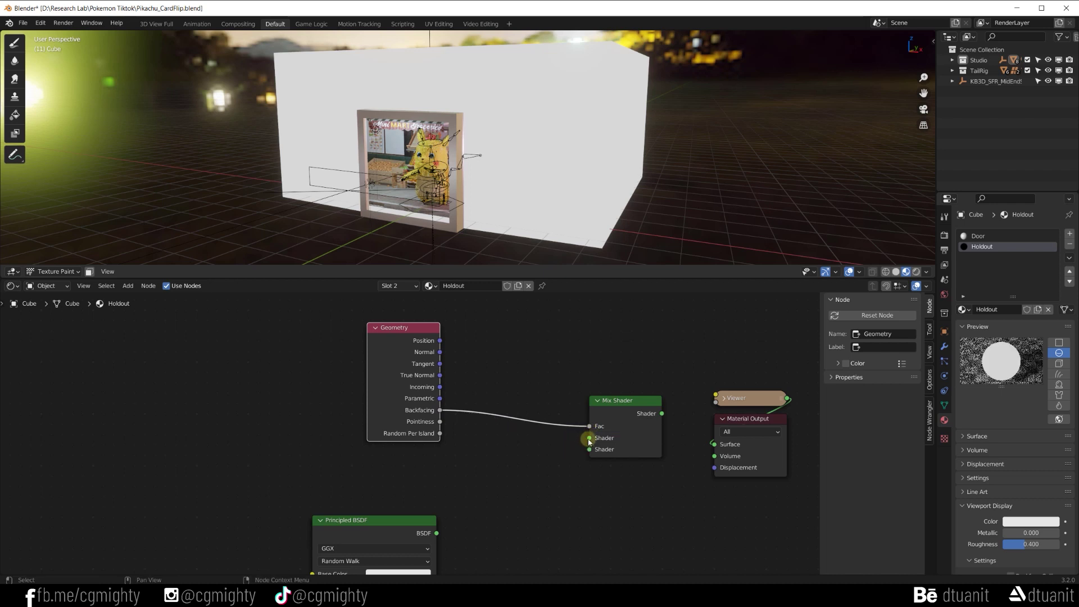
Step: Feed Holdout and Principled BSDF into the Mix Shader, and the Mix into Surface
left_click_drag(588, 438, 526, 458)
type("hol")
key("Return")
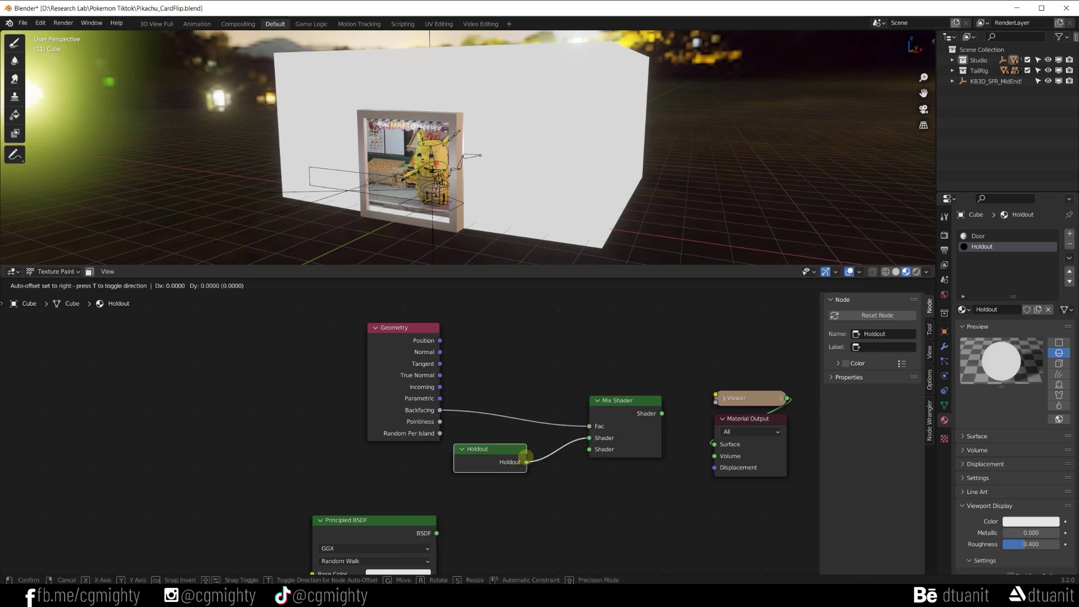
left_click(574, 468)
left_click_drag(589, 449, 508, 497)
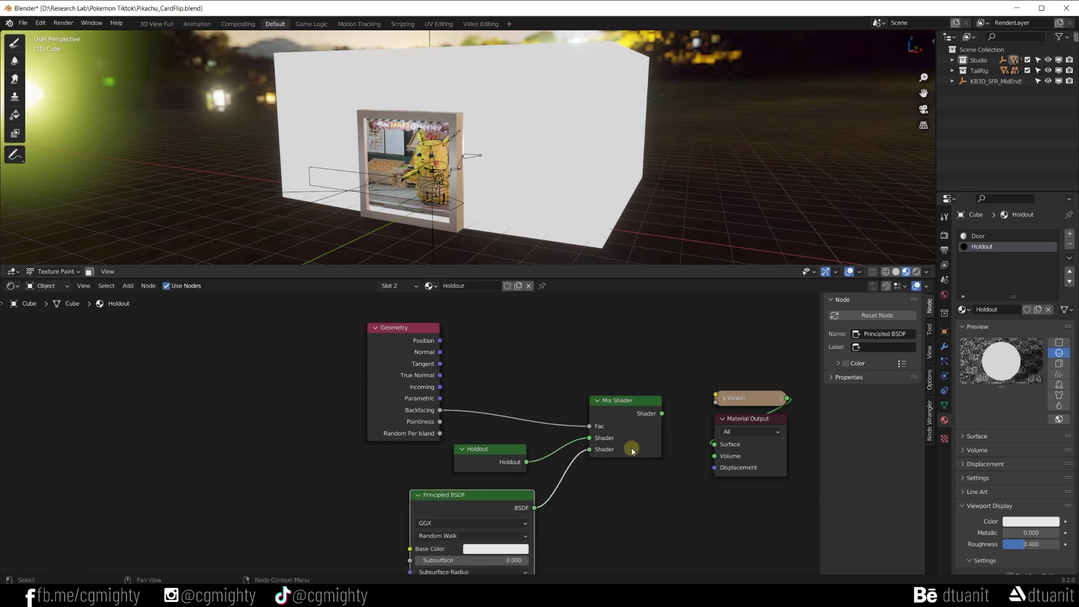
left_click_drag(662, 414, 715, 444)
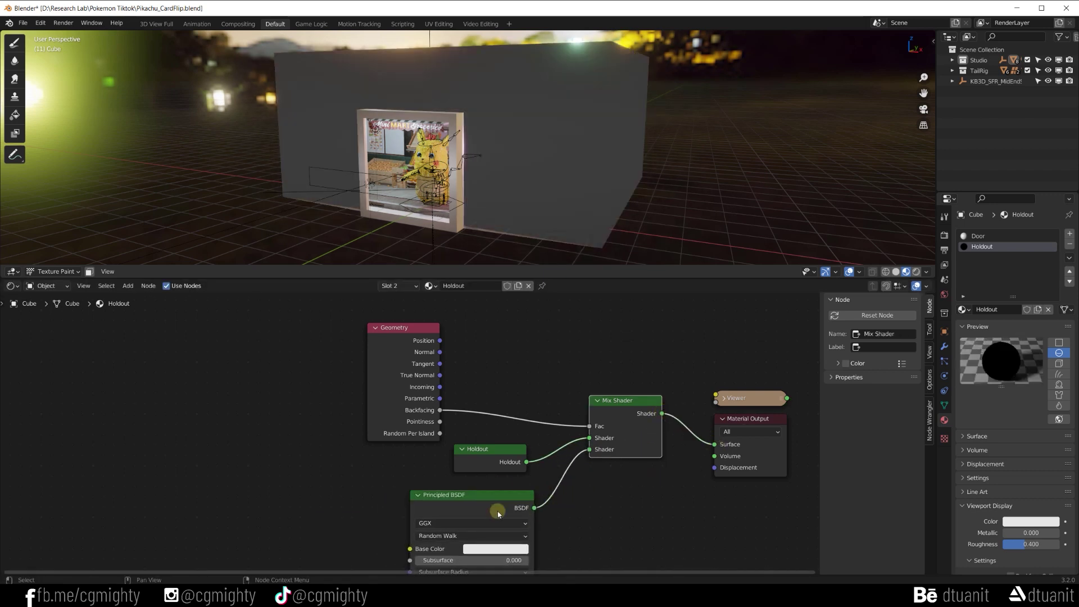
Step: Open the Render properties down to the Film panel and bring up viewport shading for Rendered
left_click(944, 249)
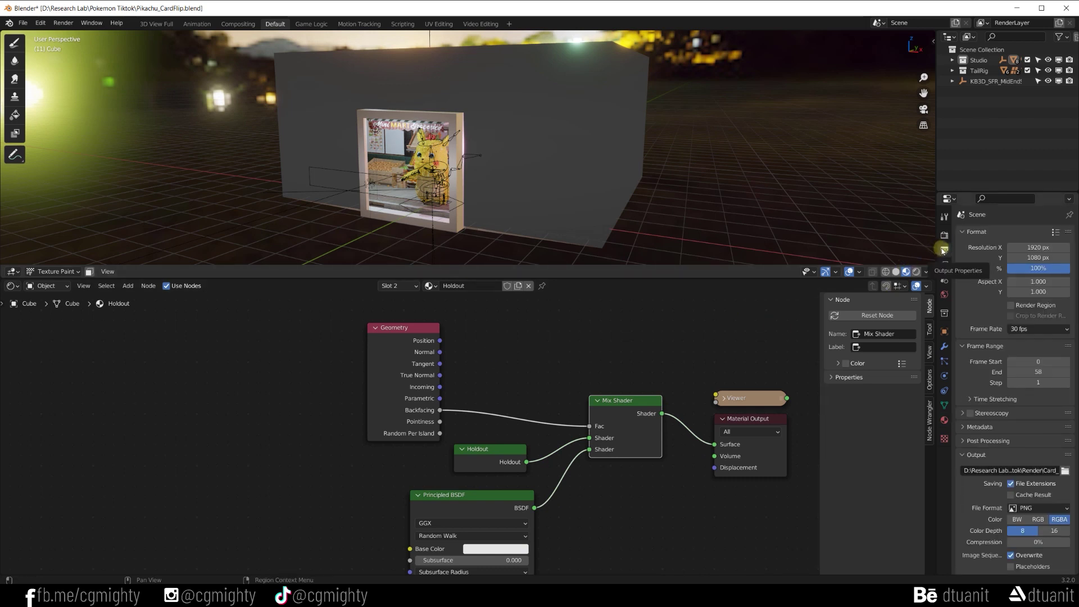
left_click(944, 237)
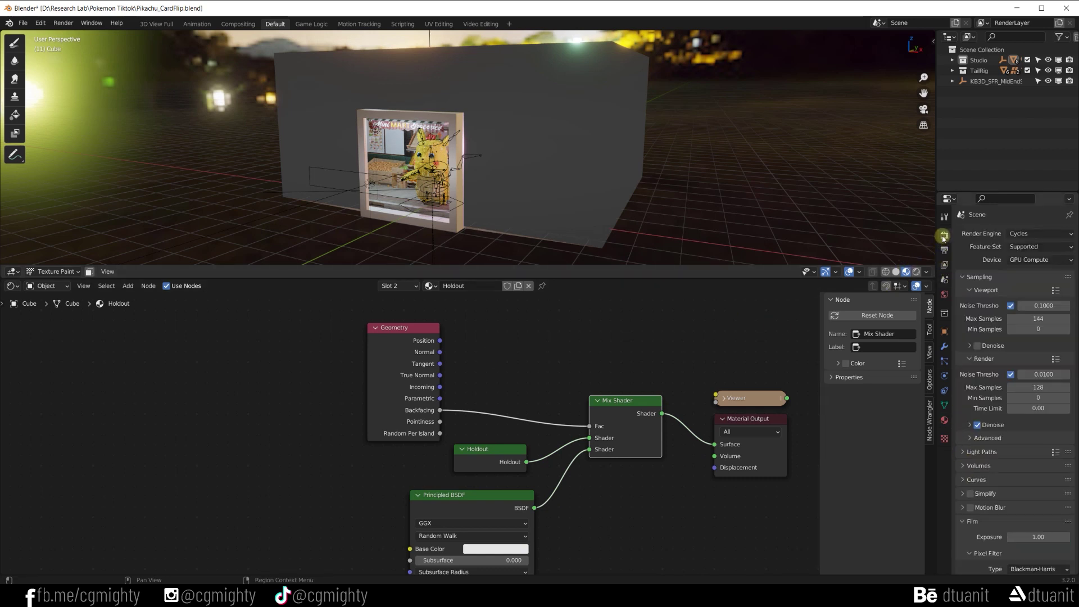
scroll(958, 433, "down", 6)
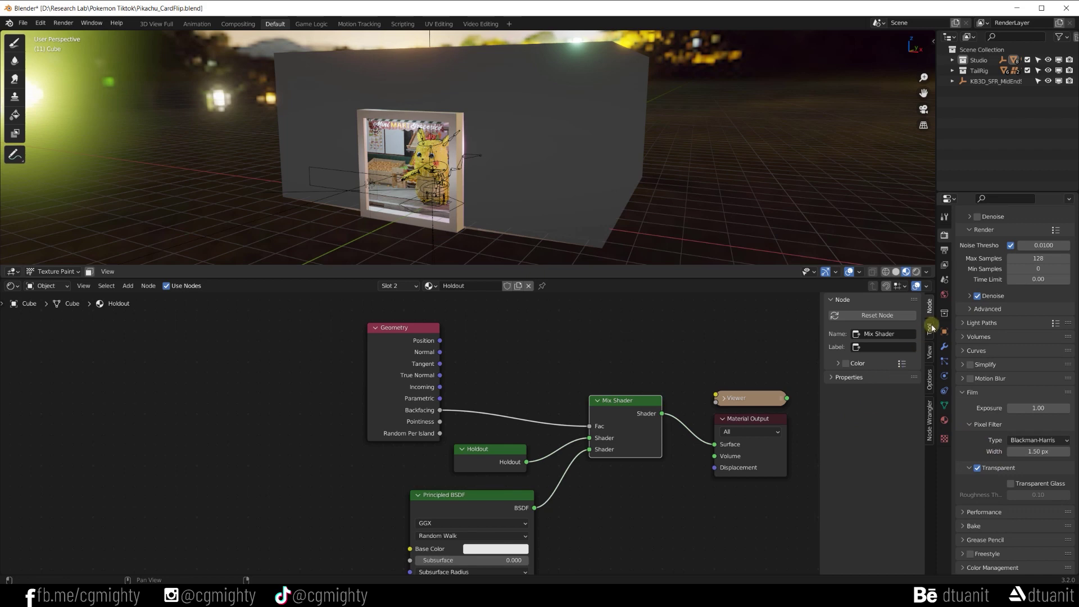
middle_click_drag(464, 192, 495, 190, "shift")
scroll(494, 189, "up", 2)
scroll(498, 183, "down", 1)
key("z")
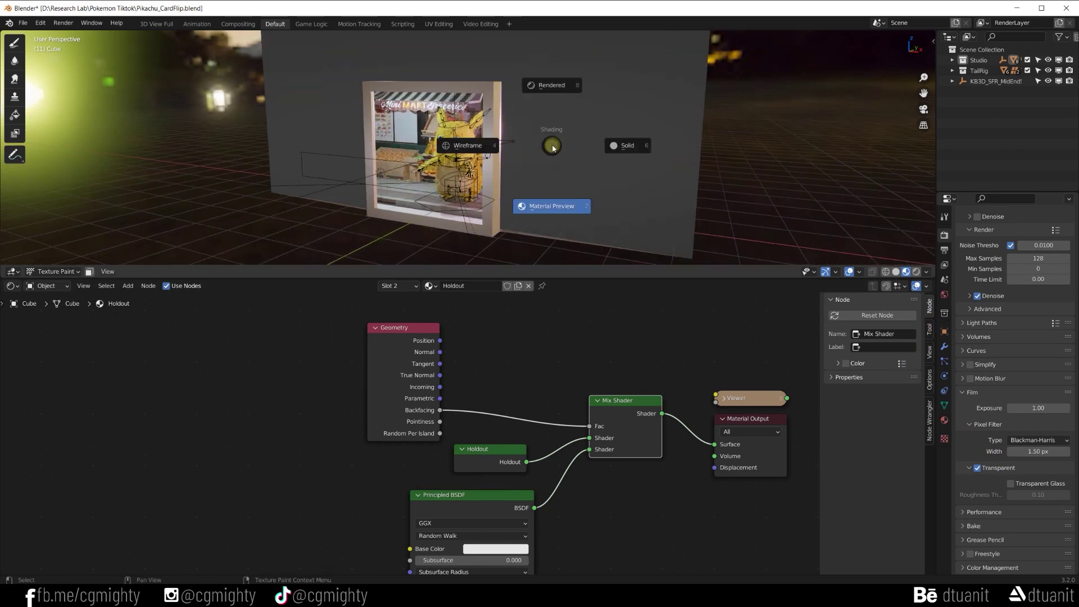
left_click(554, 86)
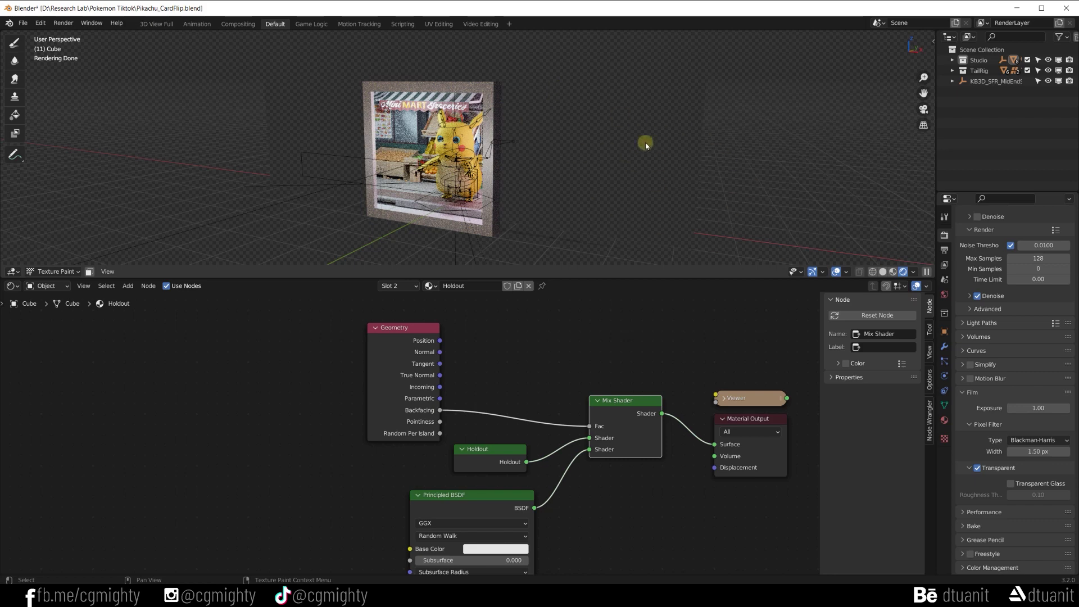
mouse_move(439, 167)
middle_mouse_down()
mouse_move(506, 164)
mouse_move(424, 169)
middle_mouse_up()
middle_click_drag(508, 161, 545, 174)
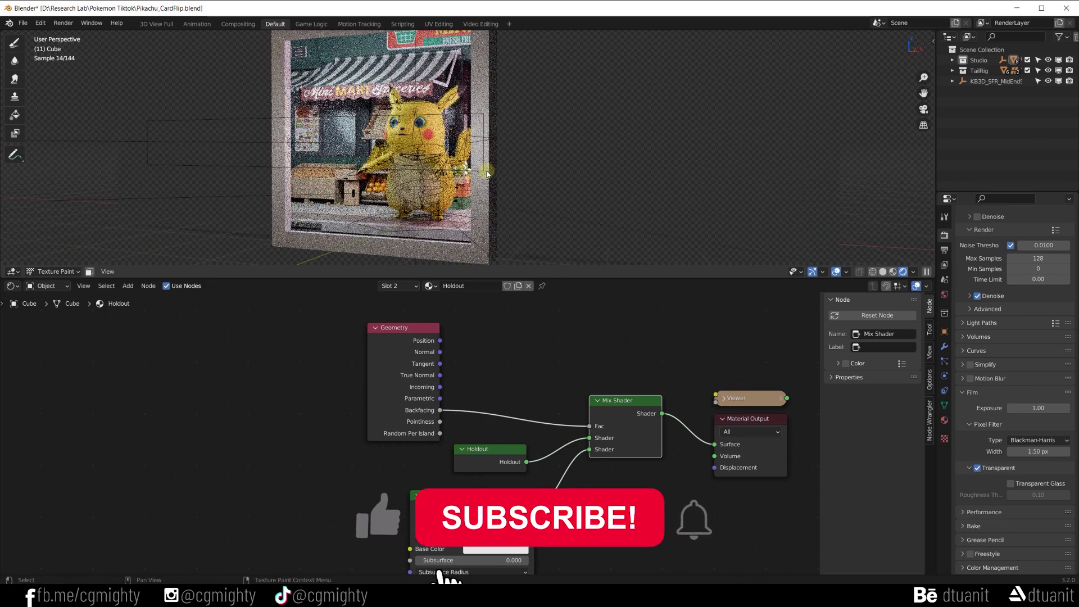
scroll(442, 163, "down", 1)
middle_click_drag(441, 163, 485, 174, "shift")
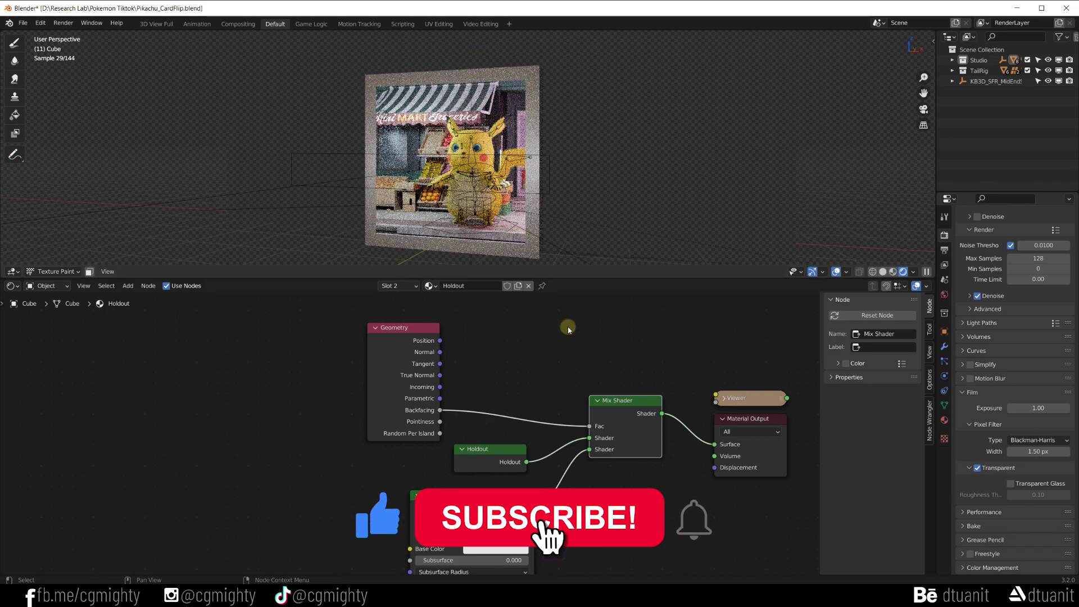